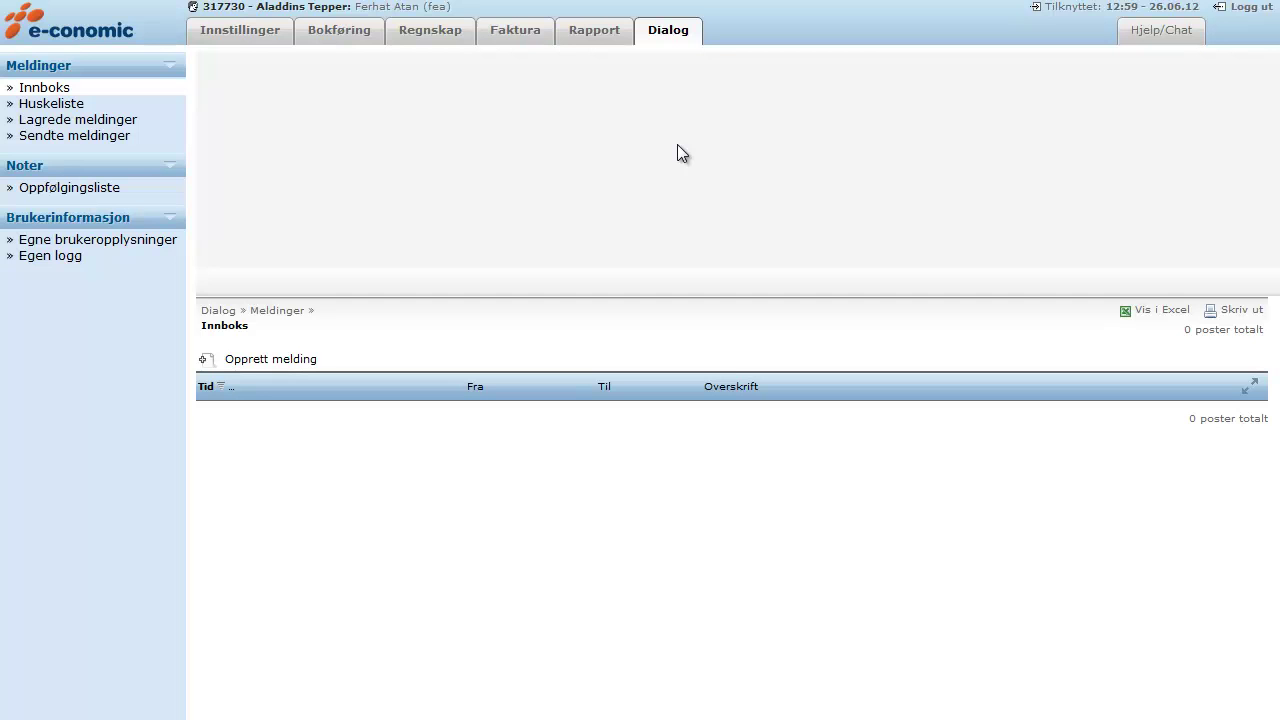
# - Open the company's name, address and contact details in the main settings and check the organisation number field
pyautogui.click(238, 38)
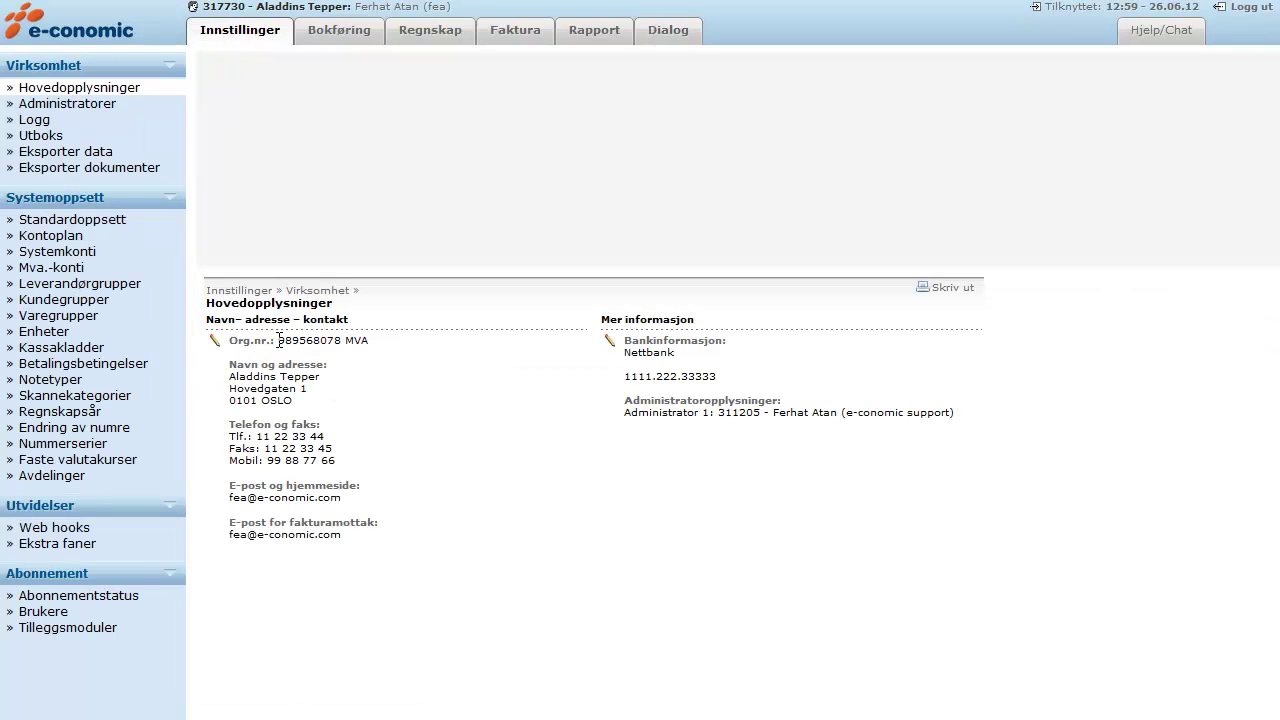
pyautogui.click(214, 341)
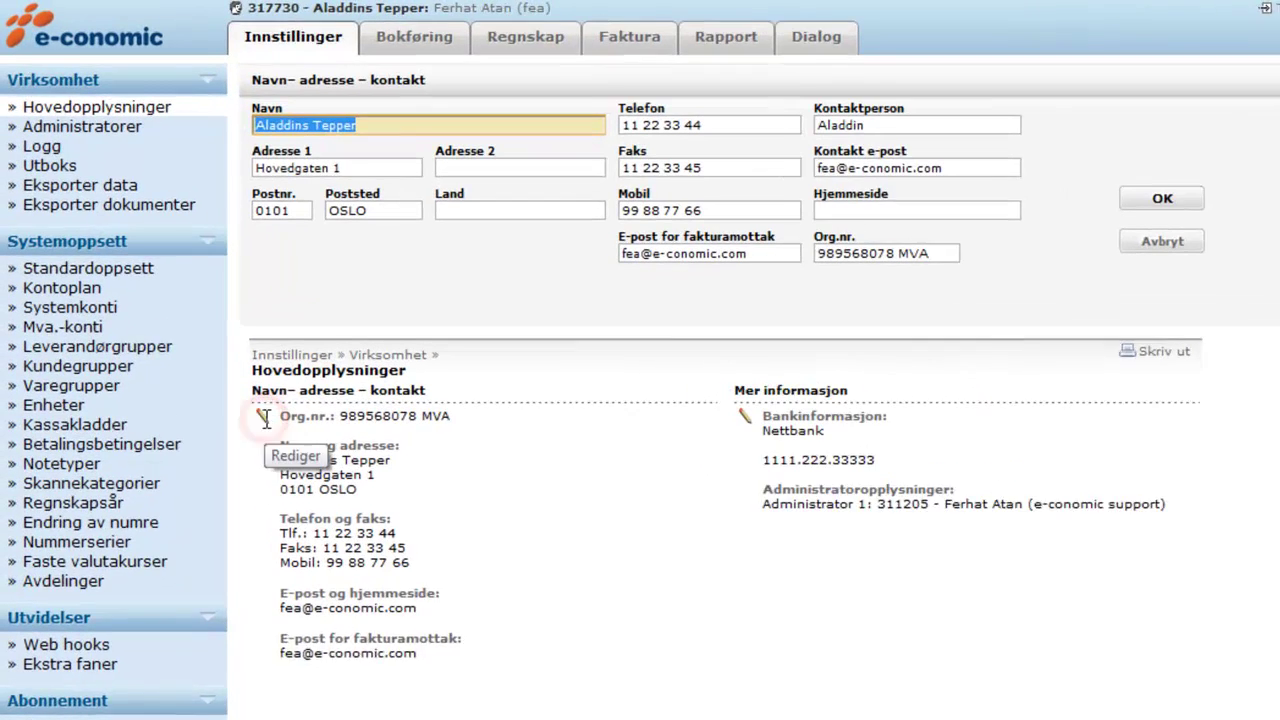
pyautogui.click(890, 253)
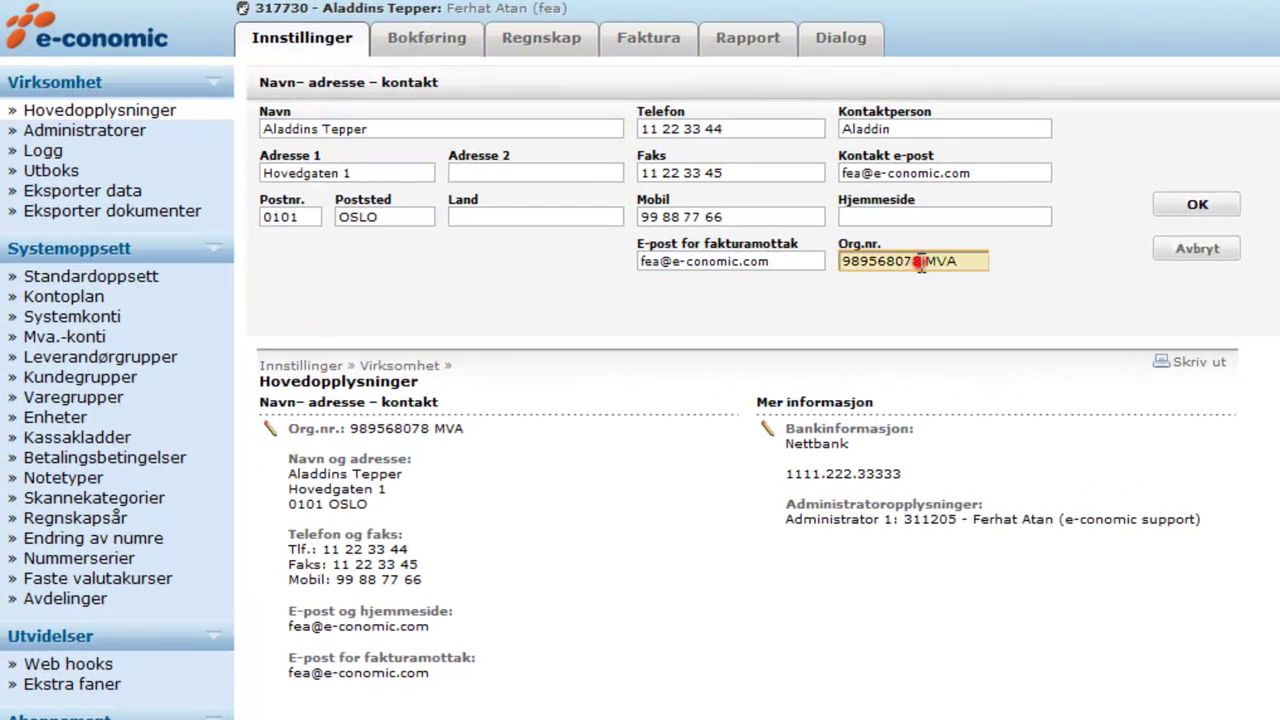
pyautogui.moveTo(918, 262); pyautogui.dragTo(840, 264)
pyautogui.click(850, 295)
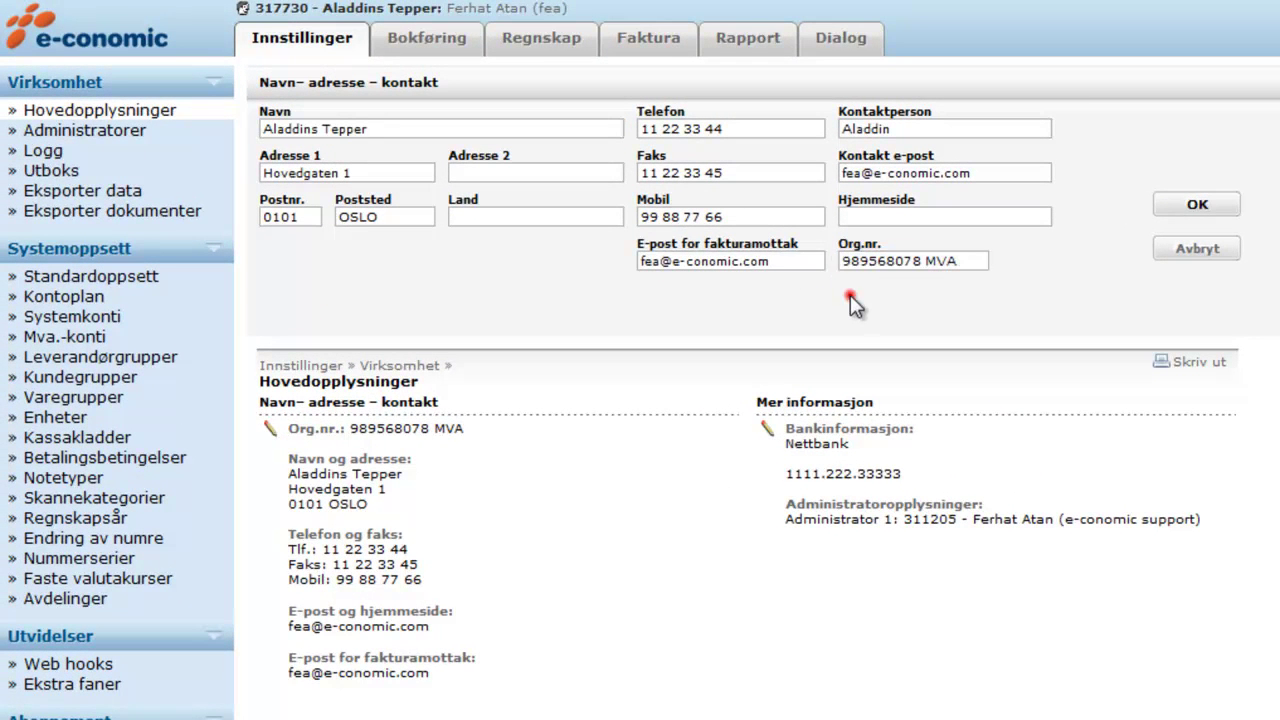
# - Open the company's bank information for editing, examine its fields, and close the form
pyautogui.click(766, 430)
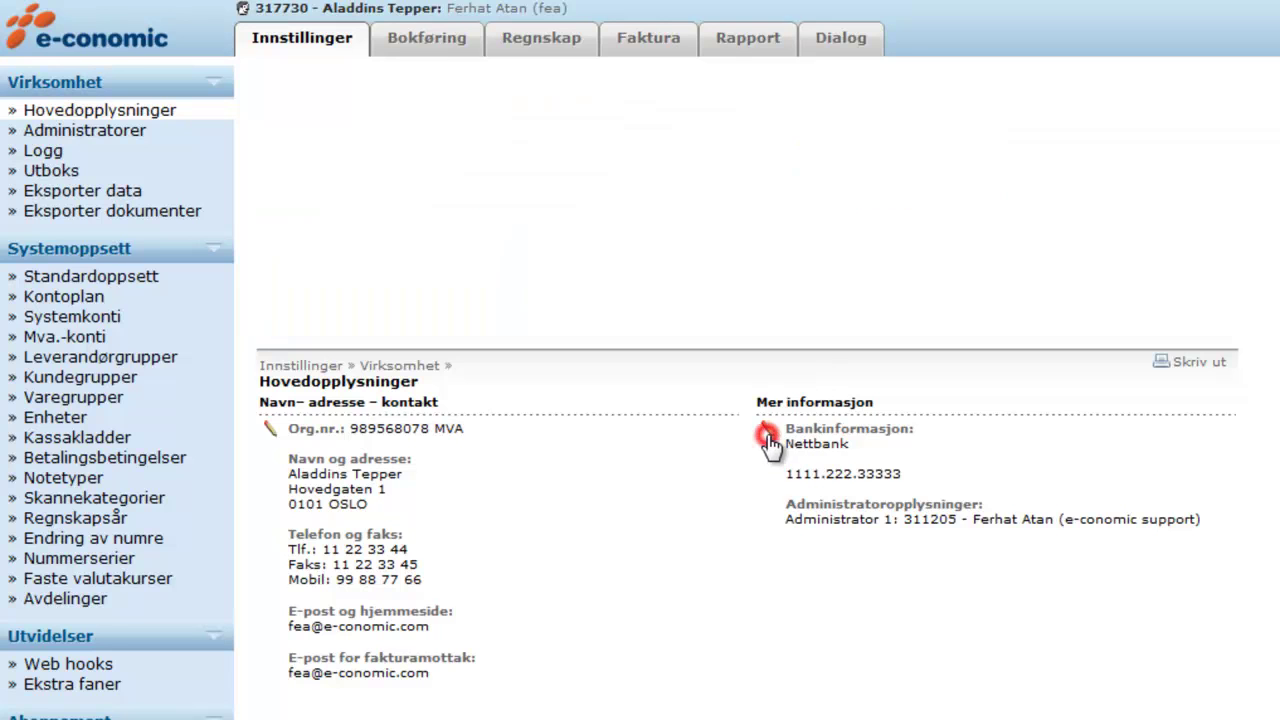
pyautogui.moveTo(399, 215); pyautogui.dragTo(265, 220)
pyautogui.click(475, 238)
pyautogui.click(1170, 206)
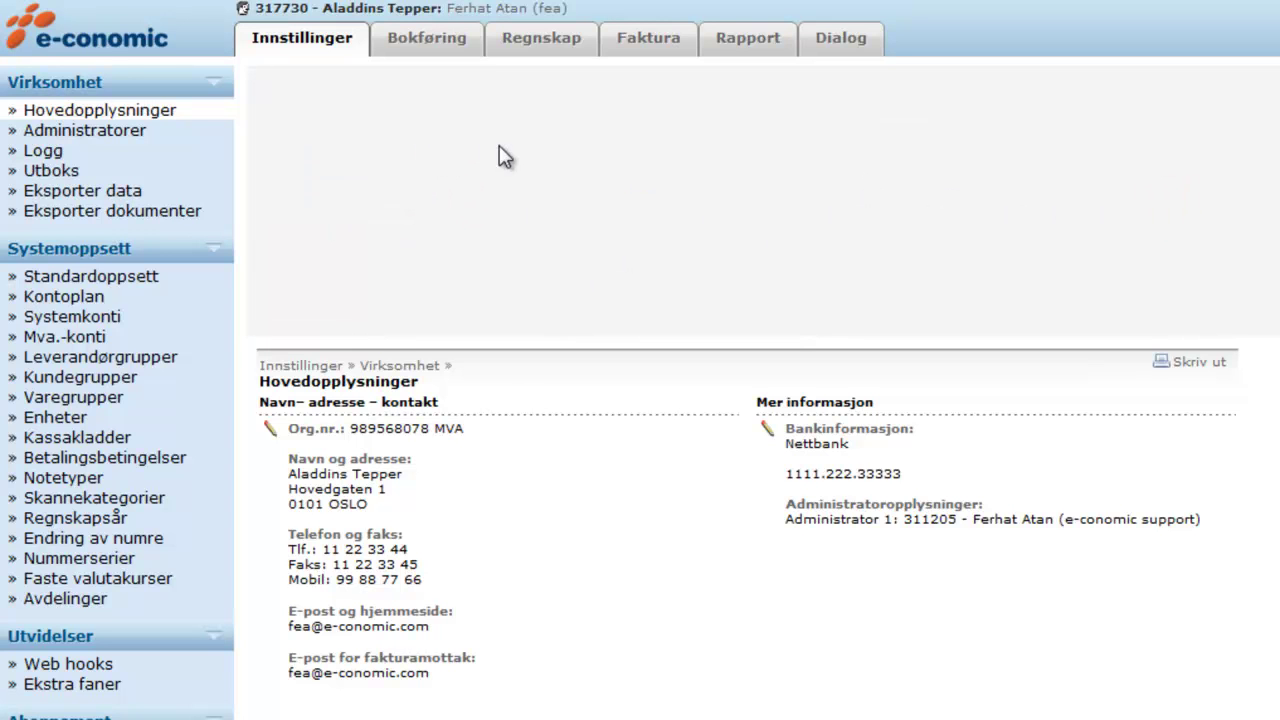
# - Open the customer Offentlig Kunde AS for editing from the invoicing customer list
pyautogui.click(643, 48)
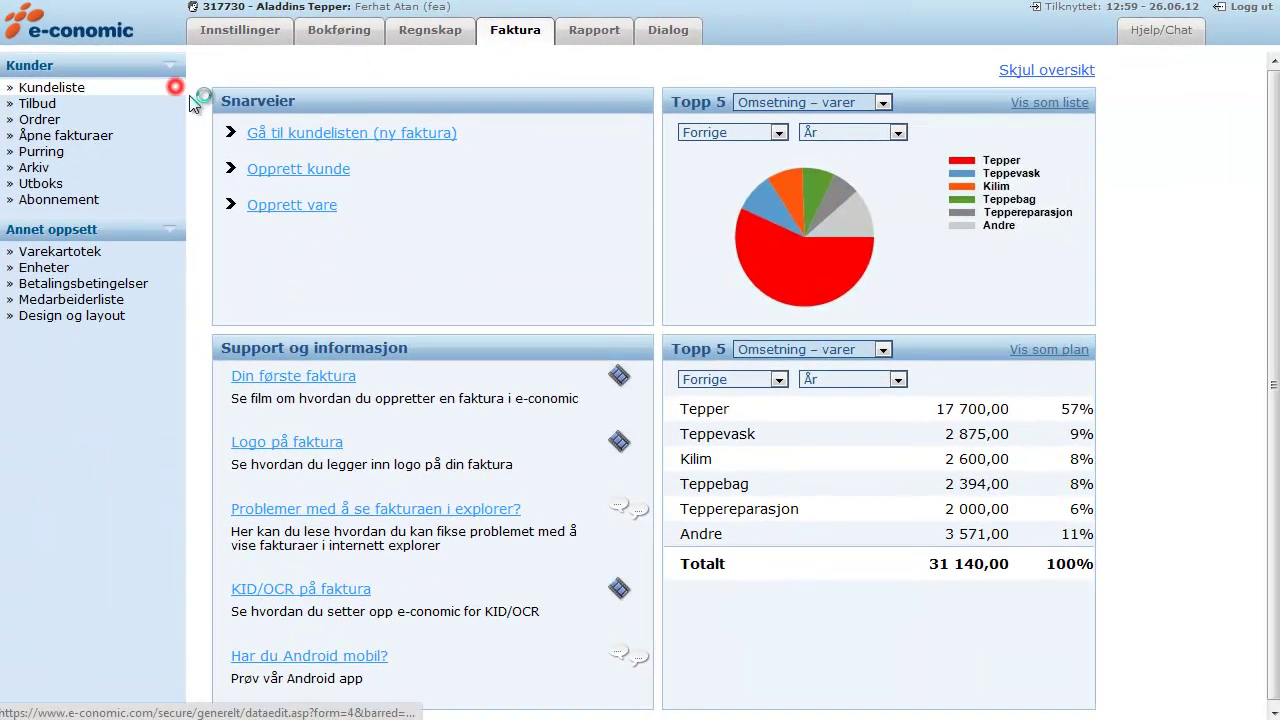
pyautogui.click(172, 89)
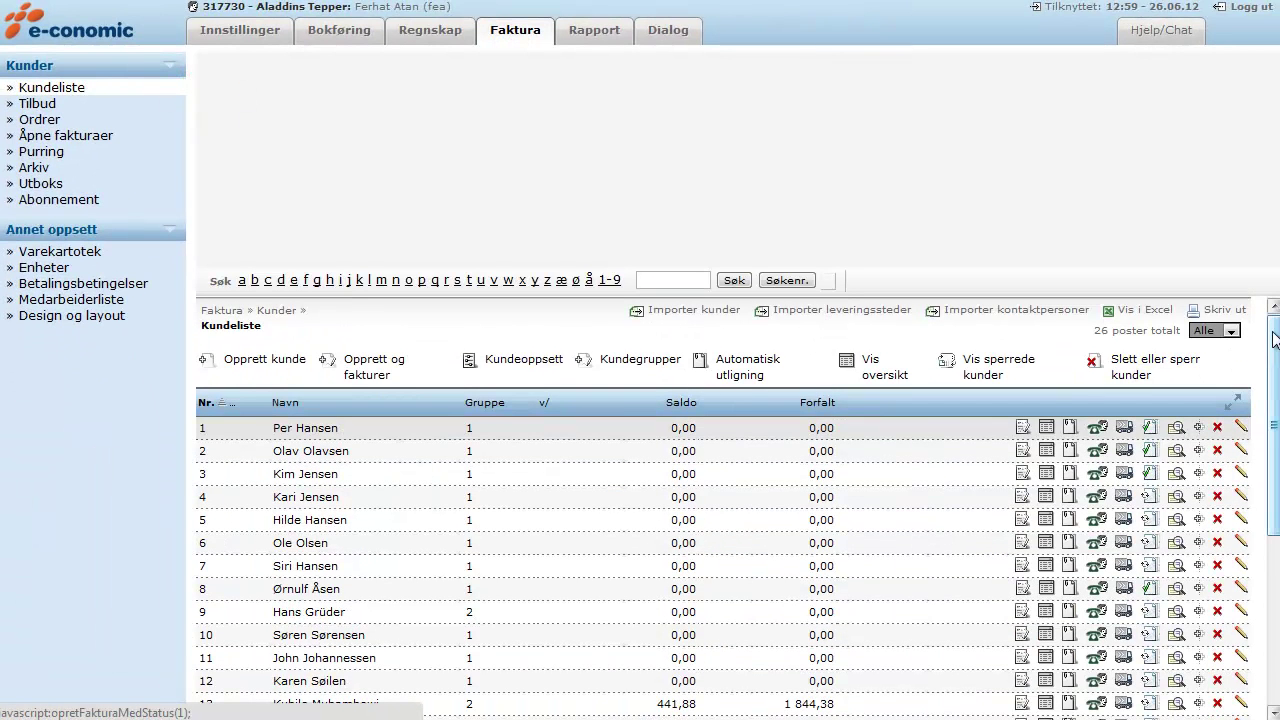
pyautogui.moveTo(1274, 340); pyautogui.dragTo(1274, 512)
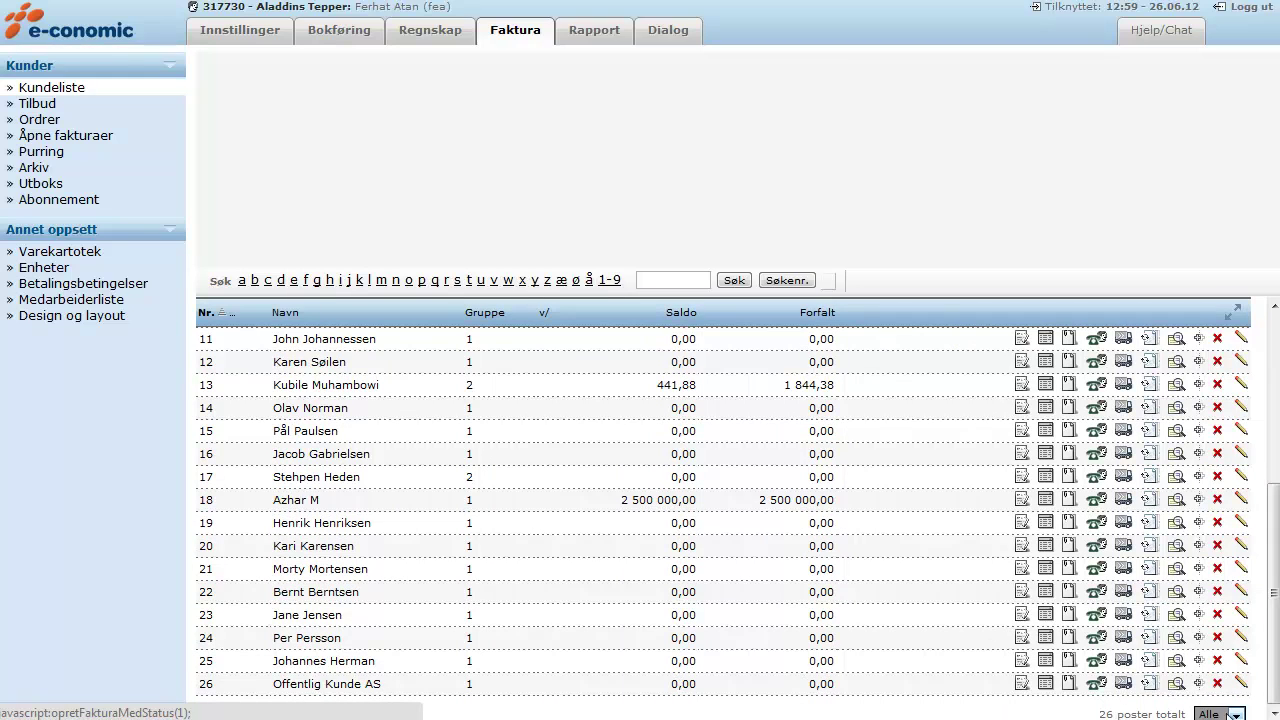
pyautogui.click(1241, 684)
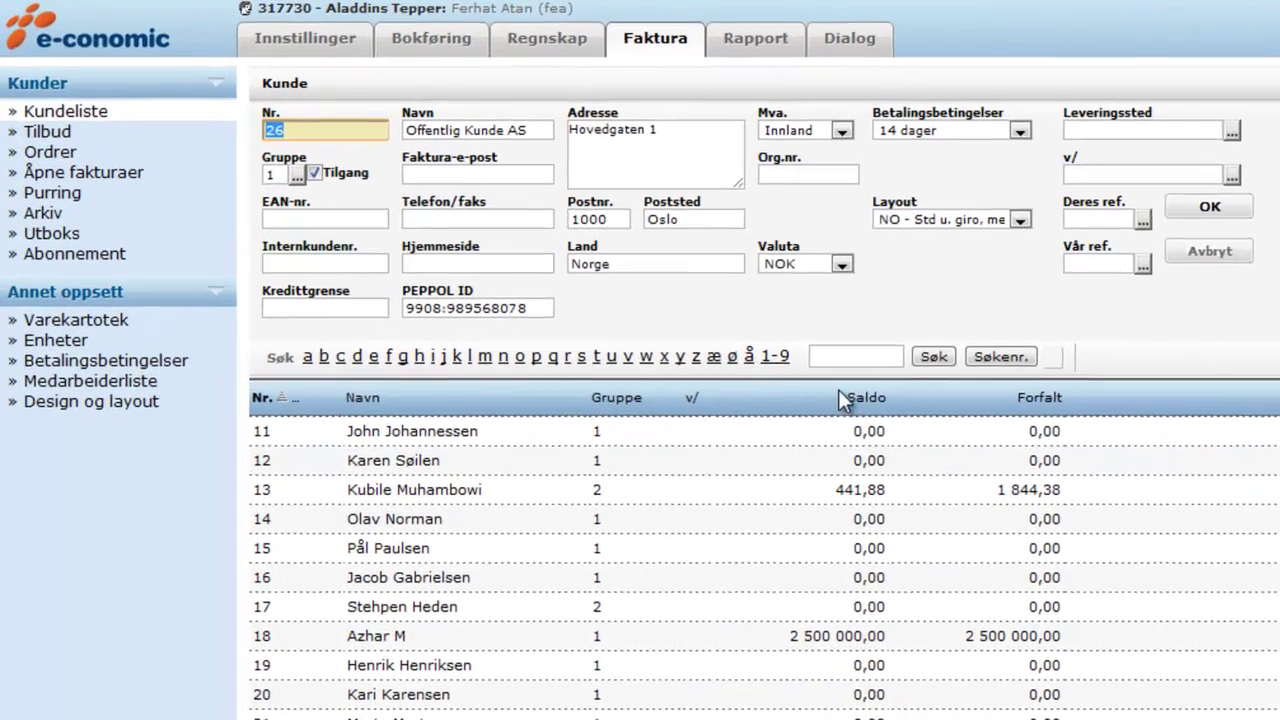
# - Examine the customer's number, name, invoice e-mail and country fields in the customer form
pyautogui.click(326, 132)
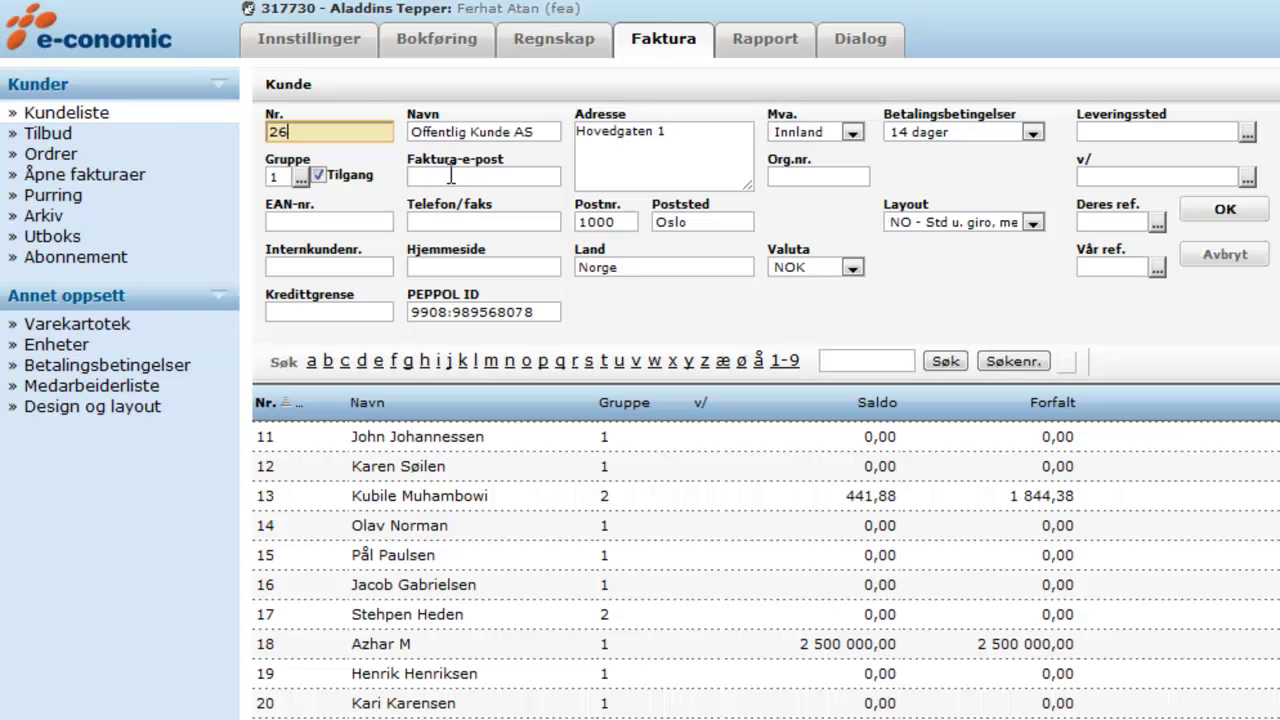
pyautogui.moveTo(538, 131); pyautogui.dragTo(400, 130)
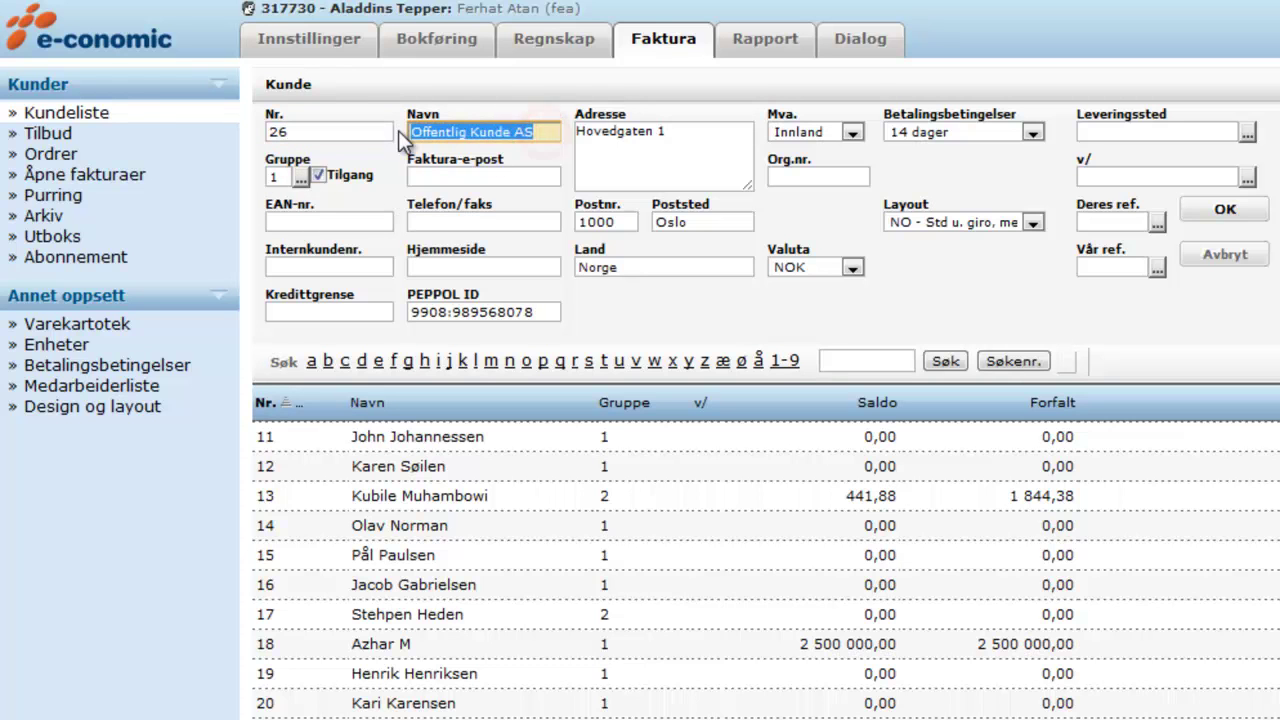
pyautogui.click(555, 134)
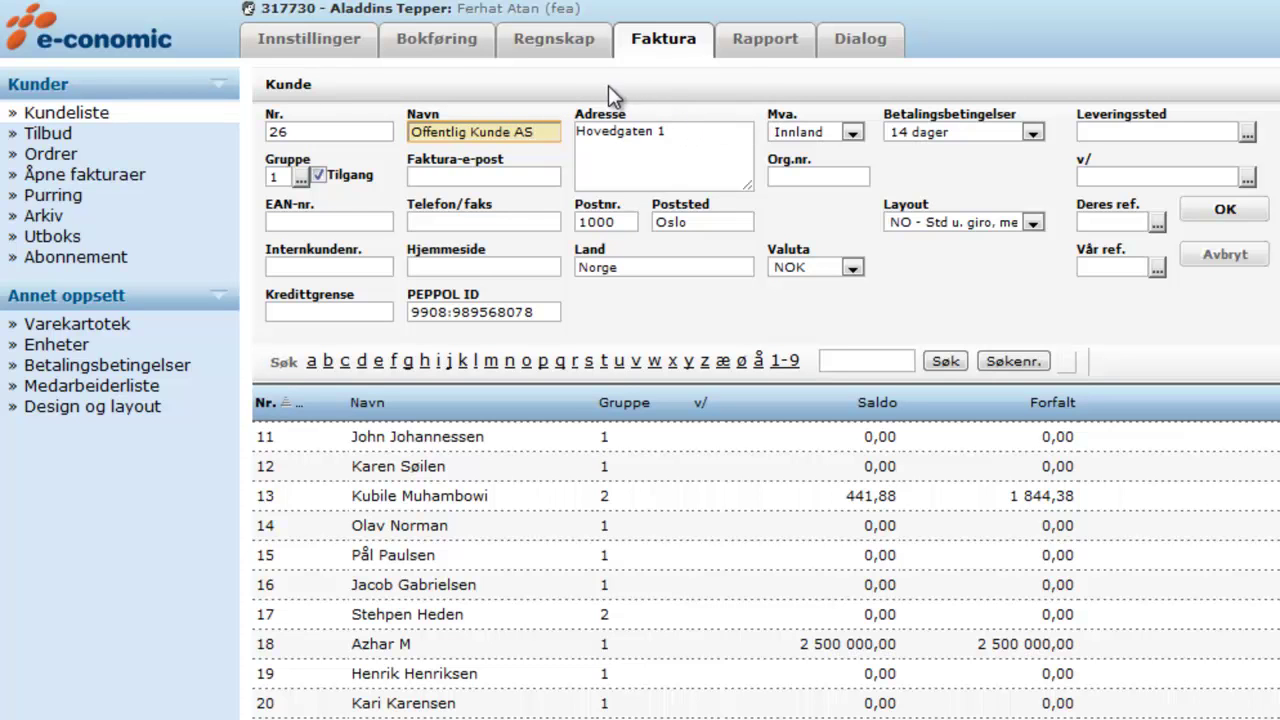
pyautogui.click(519, 178)
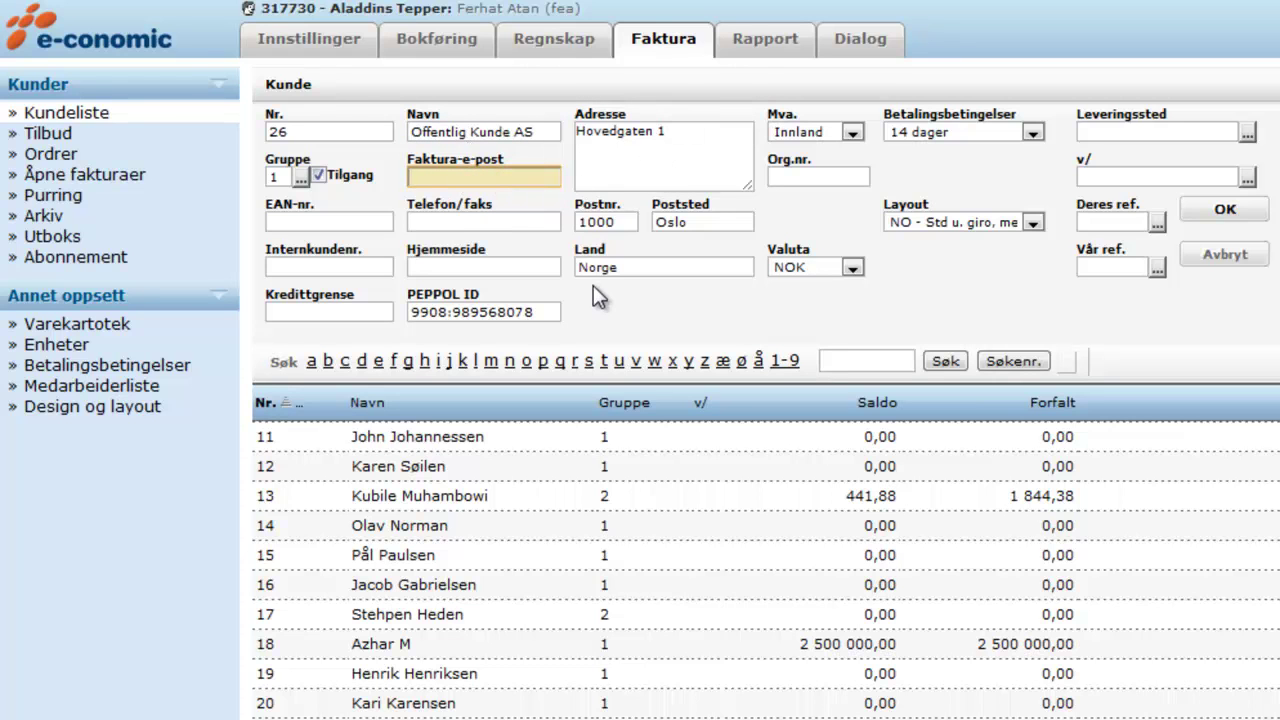
pyautogui.click(632, 266)
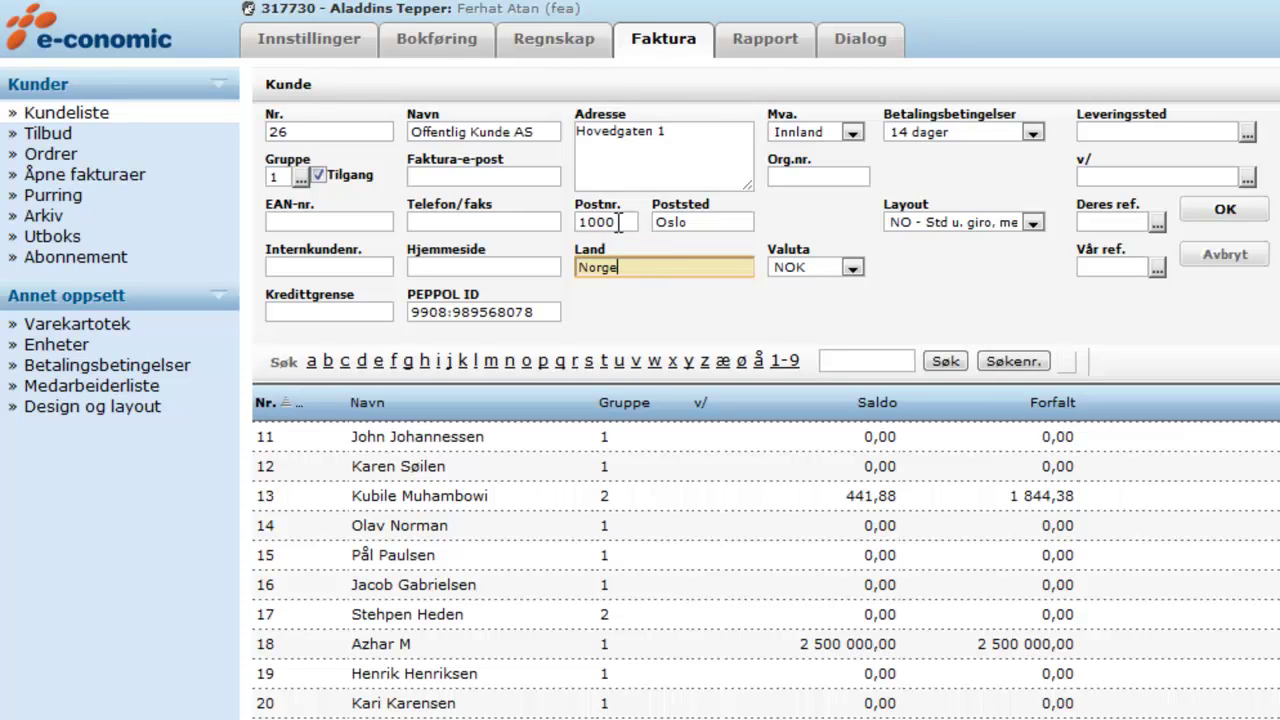
pyautogui.click(652, 265)
pyautogui.click(648, 290)
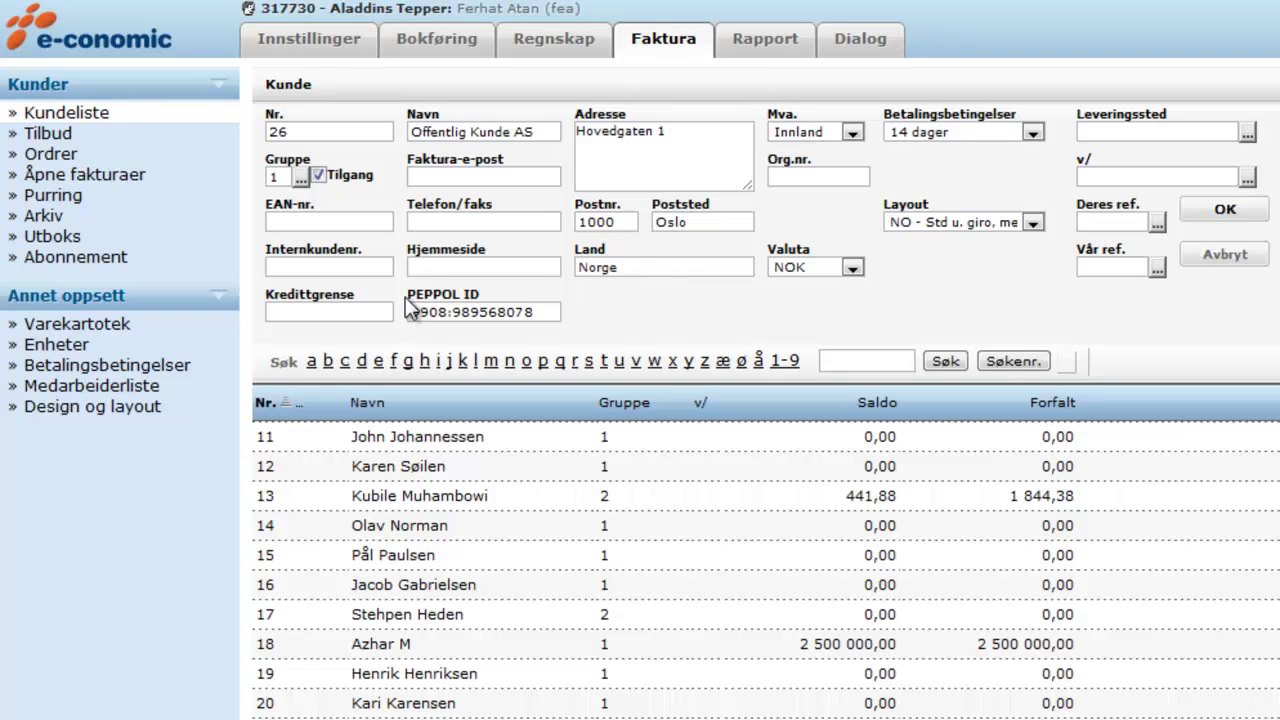
# - Copy the organisation number that follows the 9908: prefix in the customer's PEPPOL ID
pyautogui.click(545, 314)
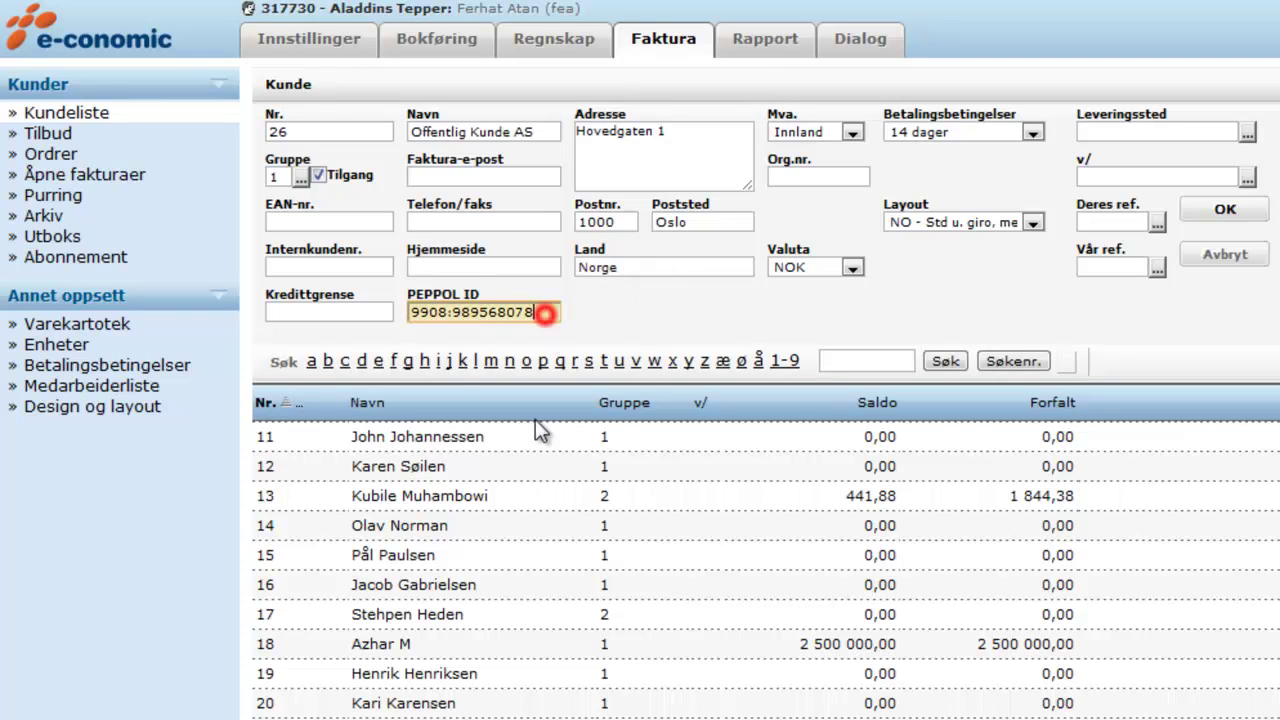
pyautogui.click(452, 314)
pyautogui.moveTo(540, 314); pyautogui.dragTo(452, 316)
pyautogui.hotkey('ctrl', 'c')
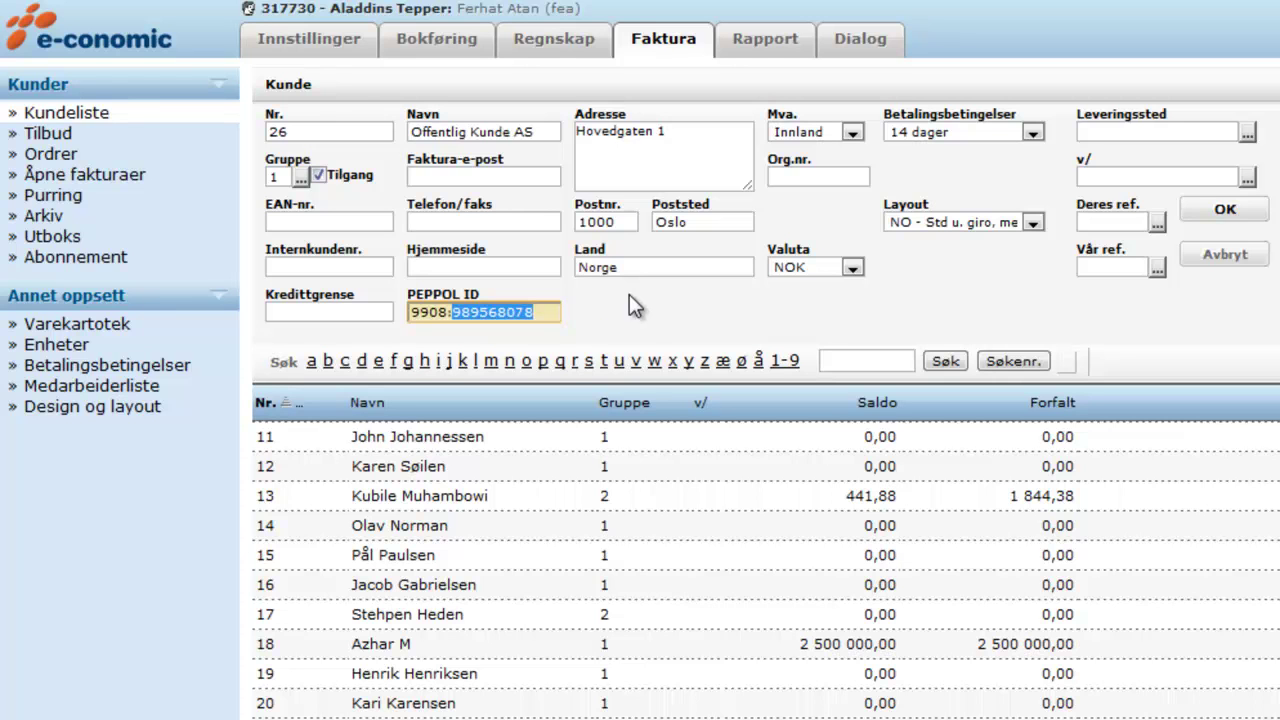
# - Try to save the customer with a different organisation number after the 9908: prefix of the PEPPOL ID
pyautogui.press('BackSpace')
pyautogui.click(535, 311)
pyautogui.write('98')
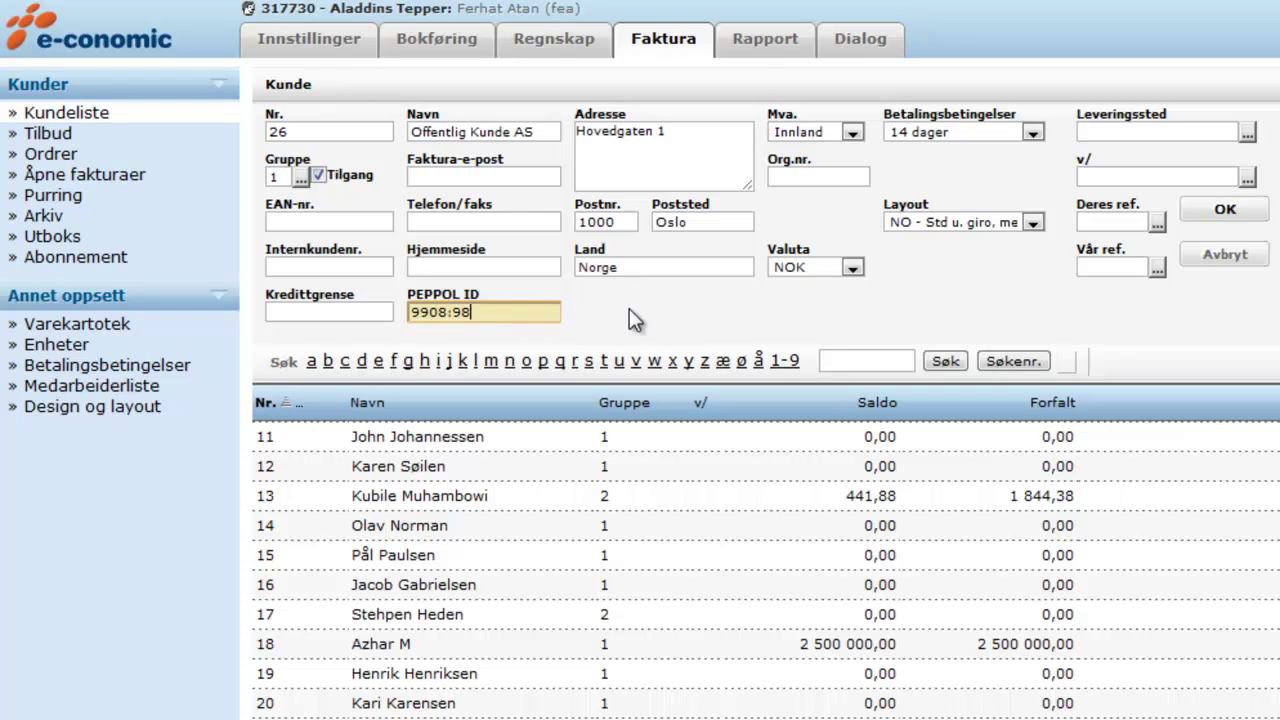
pyautogui.write('7654321')
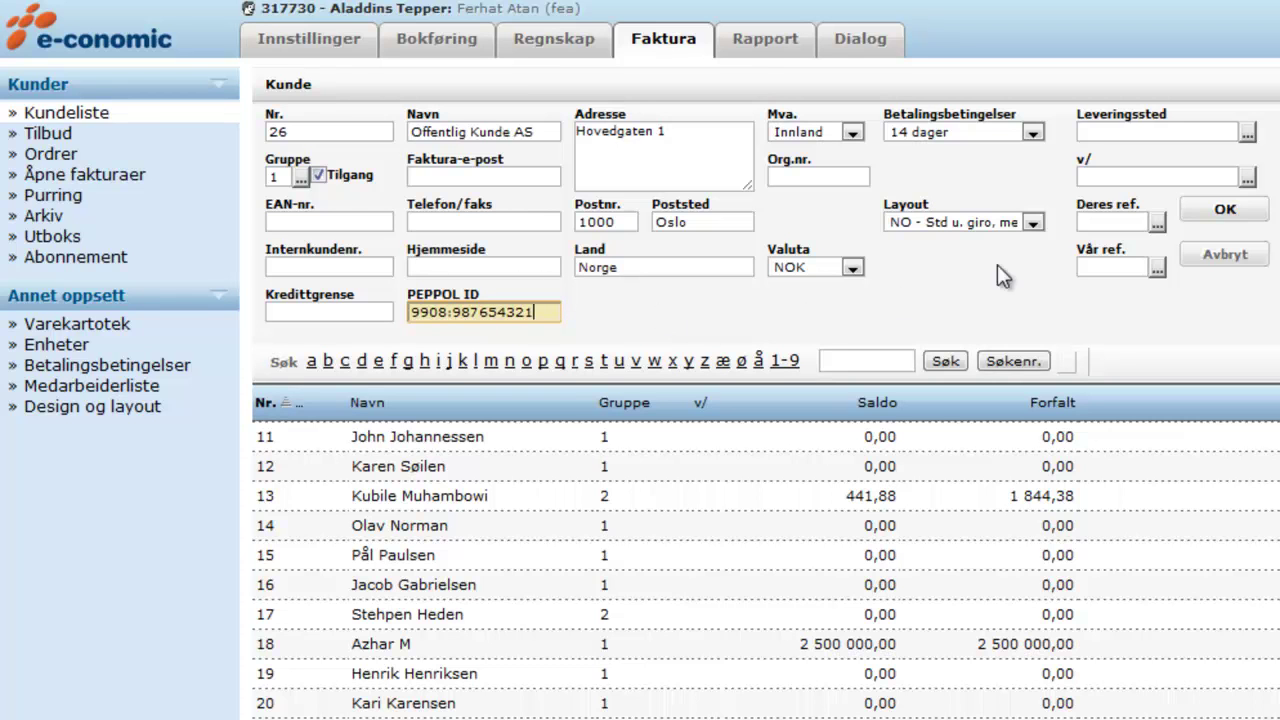
pyautogui.click(1221, 215)
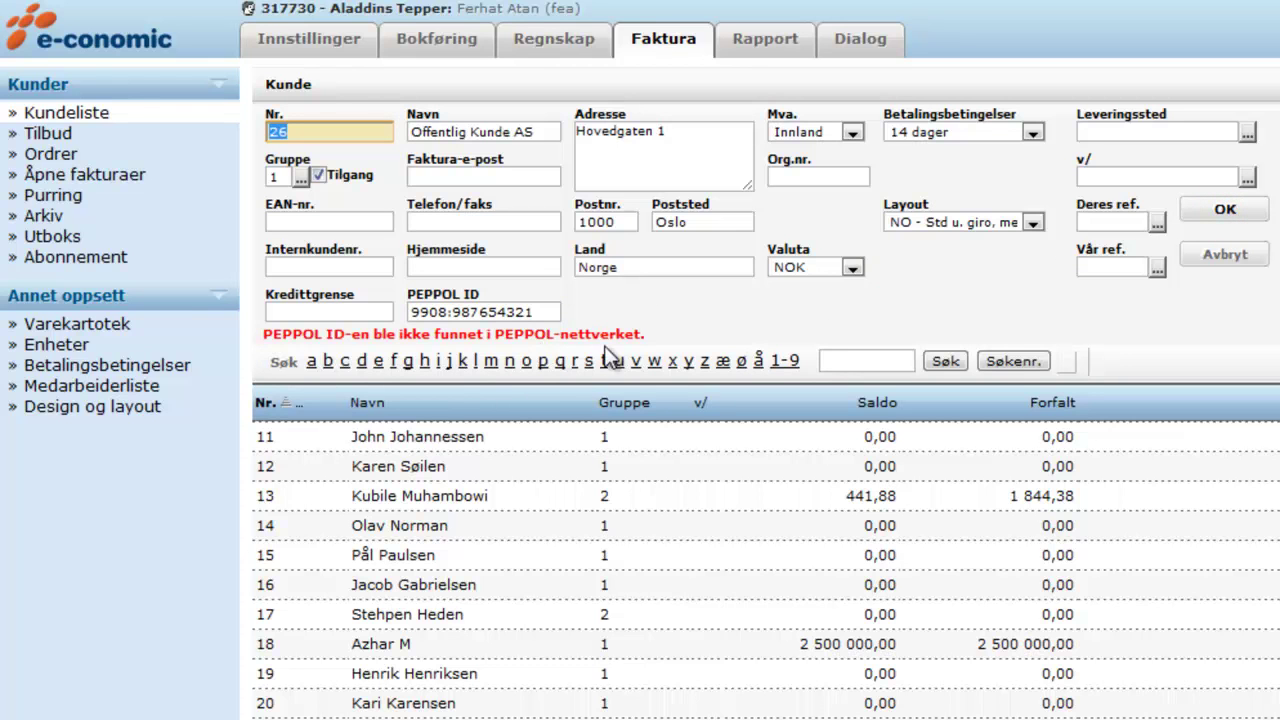
# - Paste the copied organisation number back into the PEPPOL ID and into the Org.nr. field, and save the customer
pyautogui.click(548, 318)
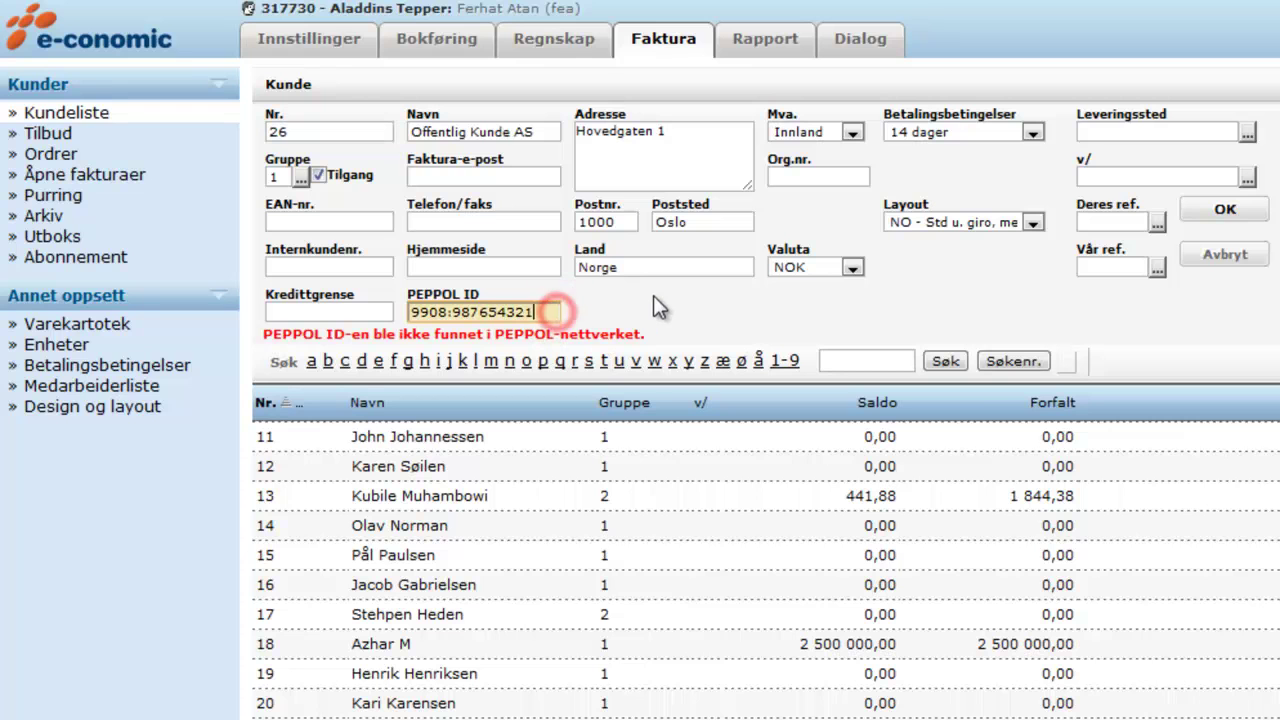
pyautogui.hotkey('ctrl', 'shift', 'Left')
pyautogui.hotkey('ctrl', 'v')
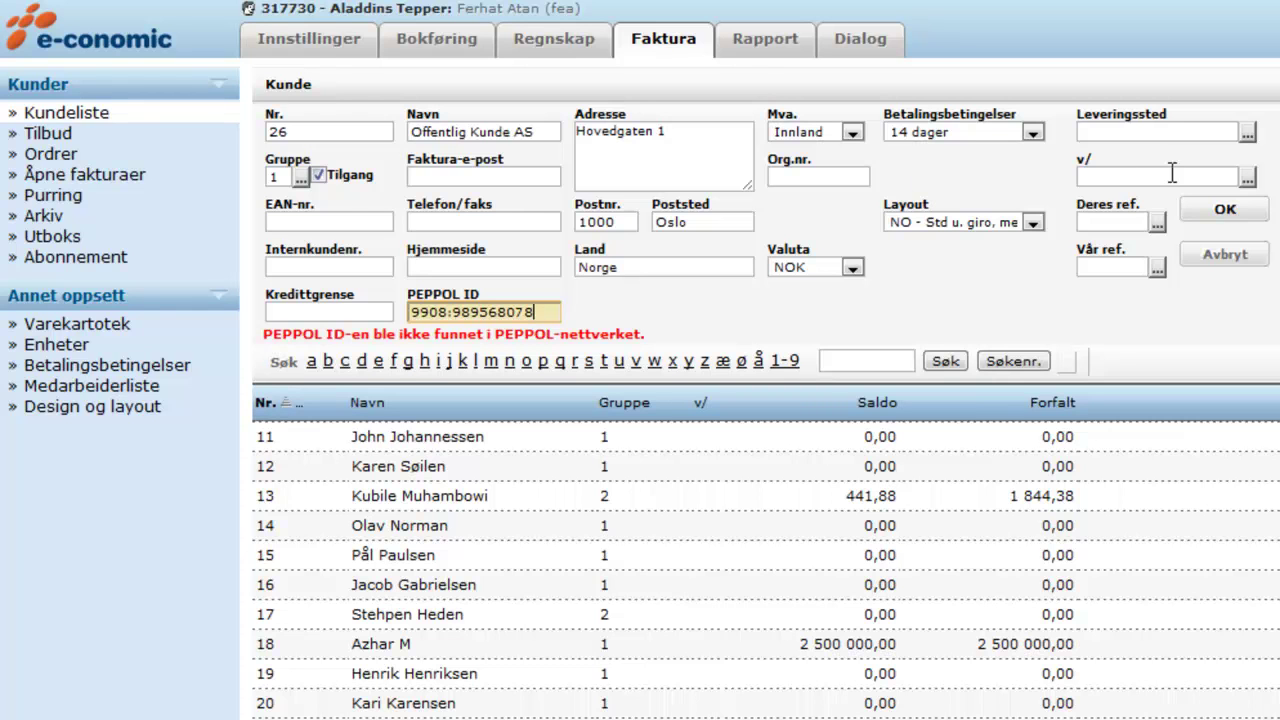
pyautogui.click(838, 177)
pyautogui.hotkey('ctrl', 'v')
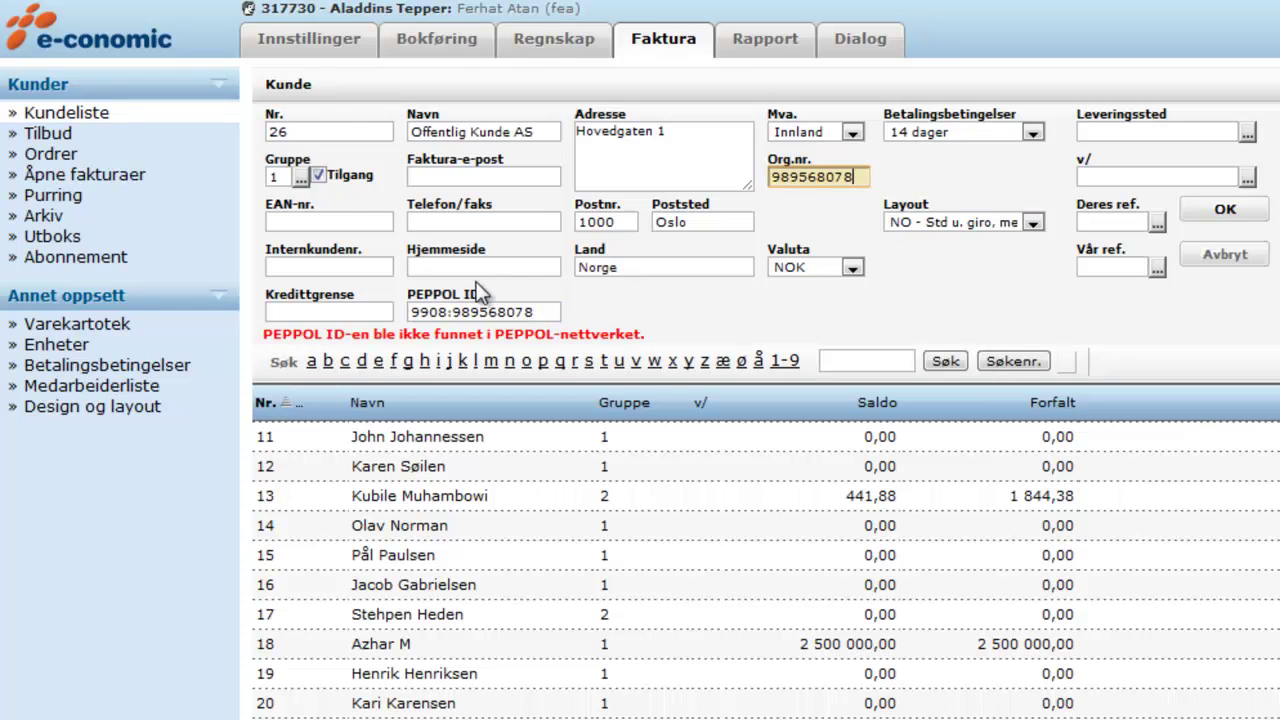
pyautogui.click(1227, 212)
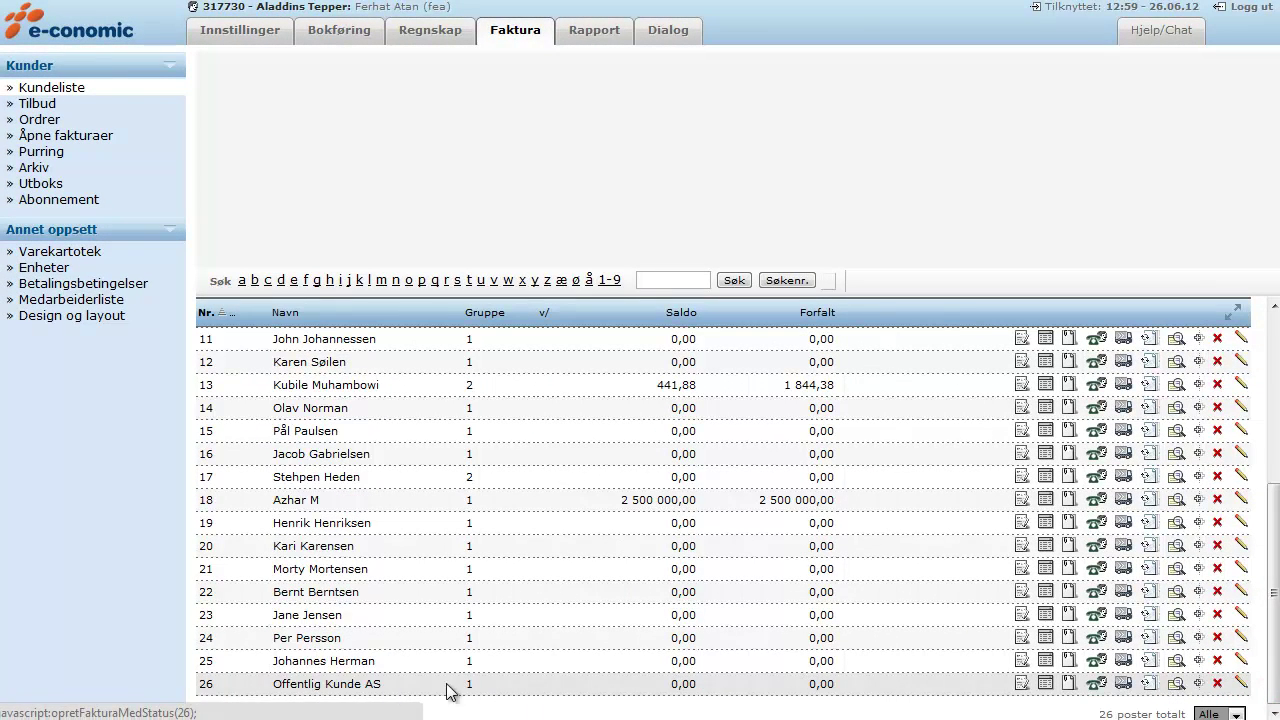
# - Open the general customer setup, check the option for using the customer address as standard delivery address, and close the setup
pyautogui.moveTo(1273, 545); pyautogui.dragTo(1270, 330)
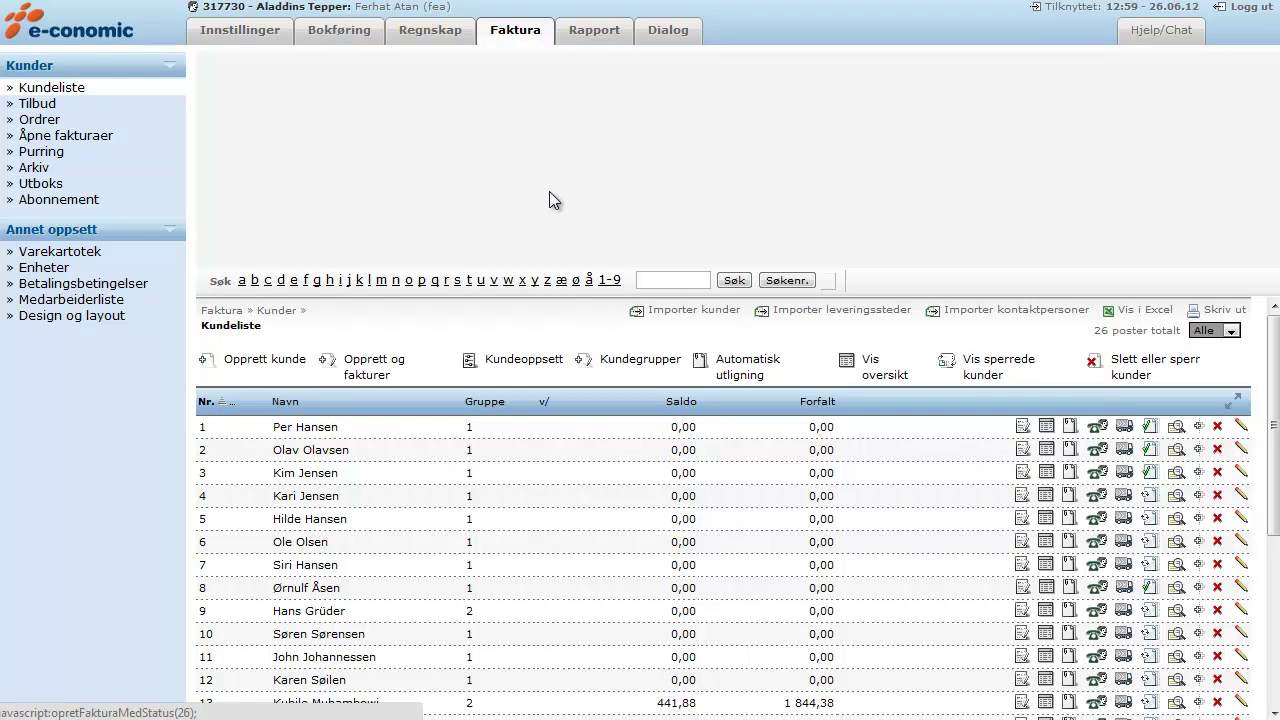
pyautogui.click(541, 358)
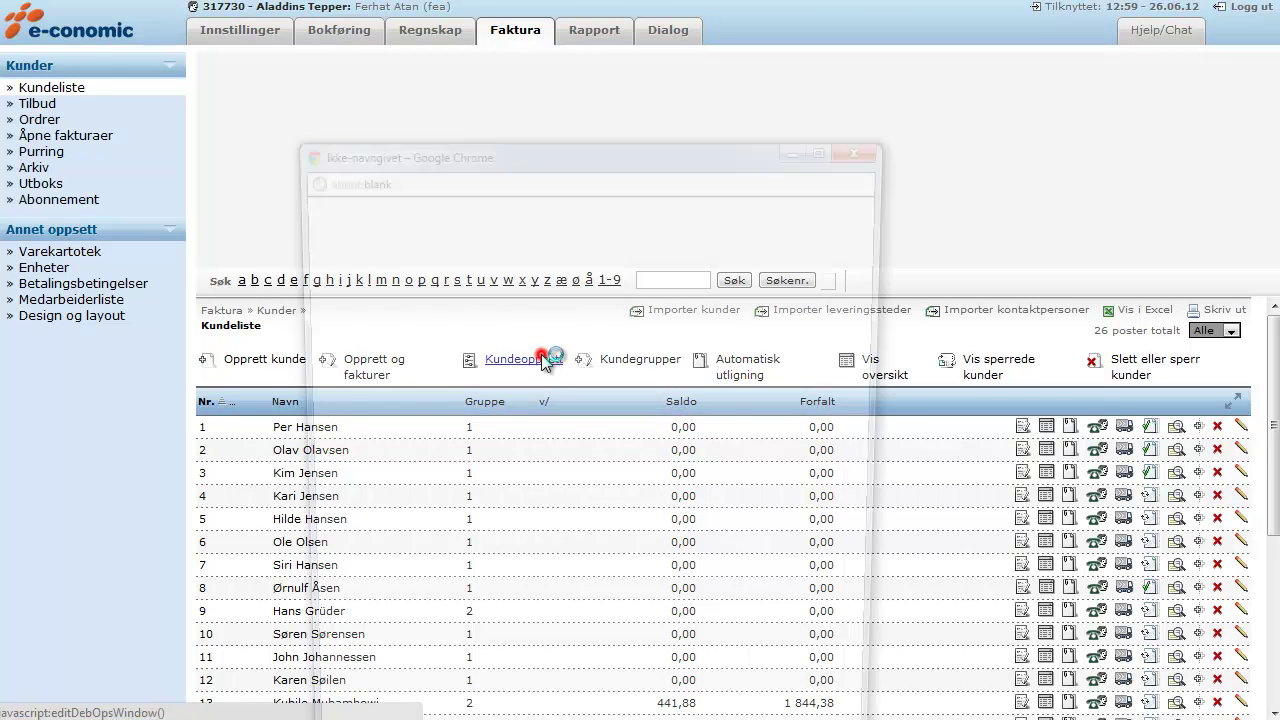
pyautogui.moveTo(701, 158); pyautogui.dragTo(683, 56)
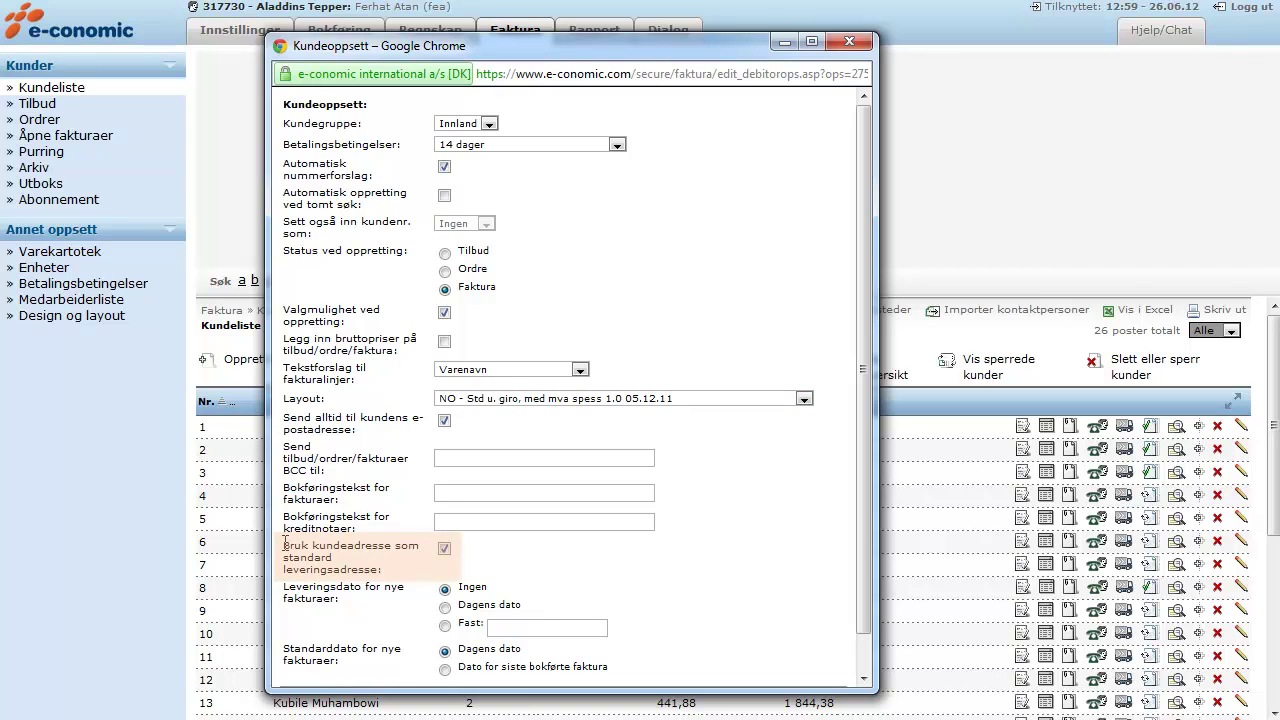
pyautogui.moveTo(285, 543); pyautogui.dragTo(360, 566)
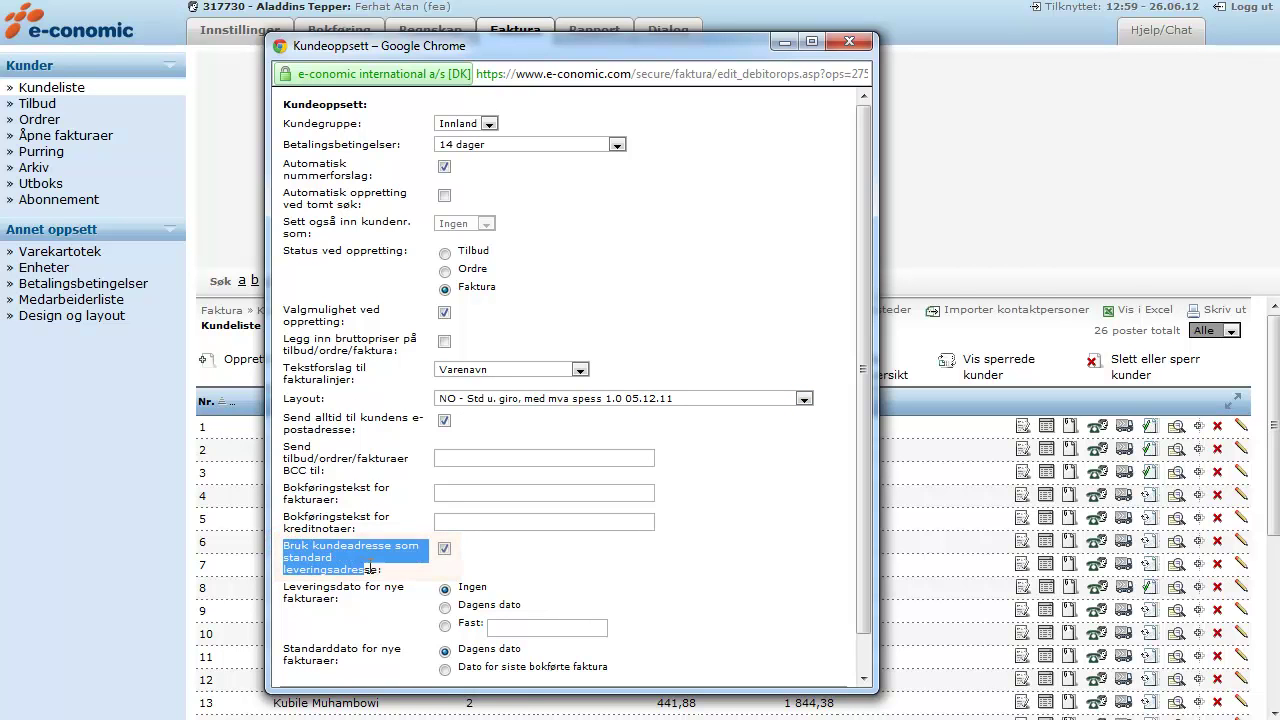
pyautogui.click(420, 582)
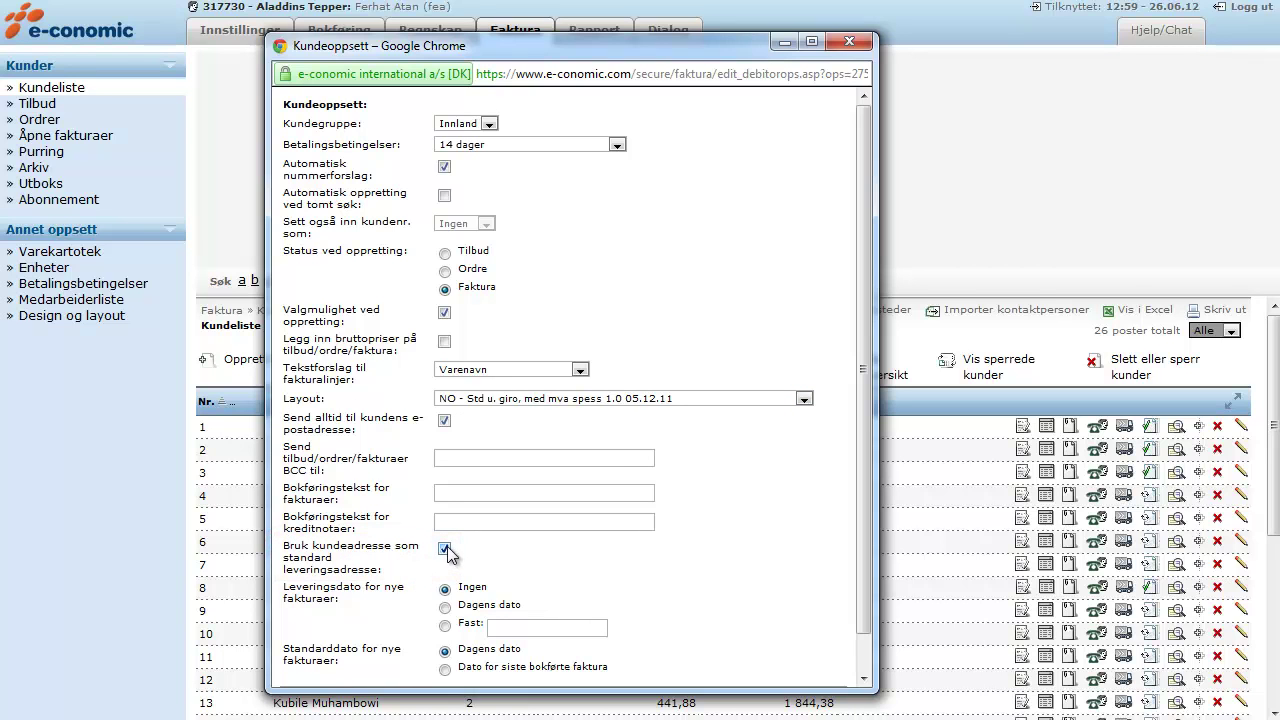
pyautogui.moveTo(866, 561); pyautogui.dragTo(866, 592)
pyautogui.click(298, 663)
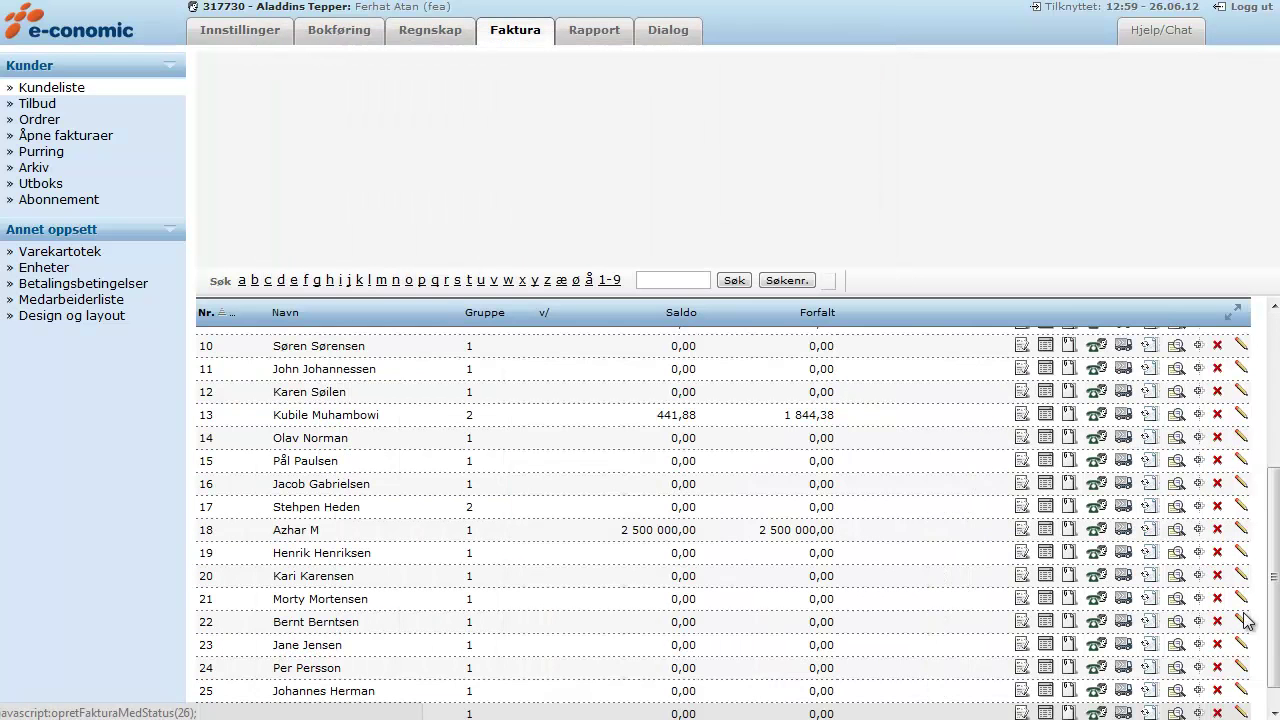
# - Create an invoice dated 26.06.2012 for Offentlig Kunde AS and start a new invoice line
pyautogui.moveTo(1275, 645); pyautogui.dragTo(1277, 662)
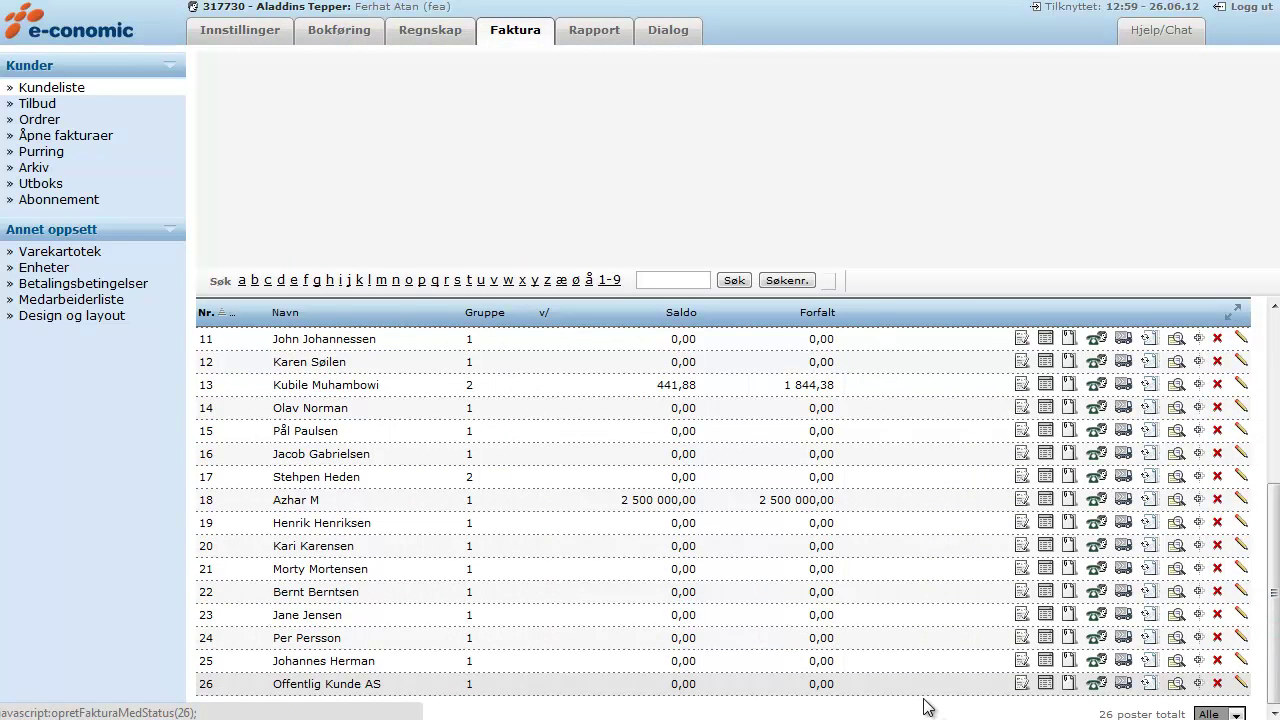
pyautogui.click(1021, 686)
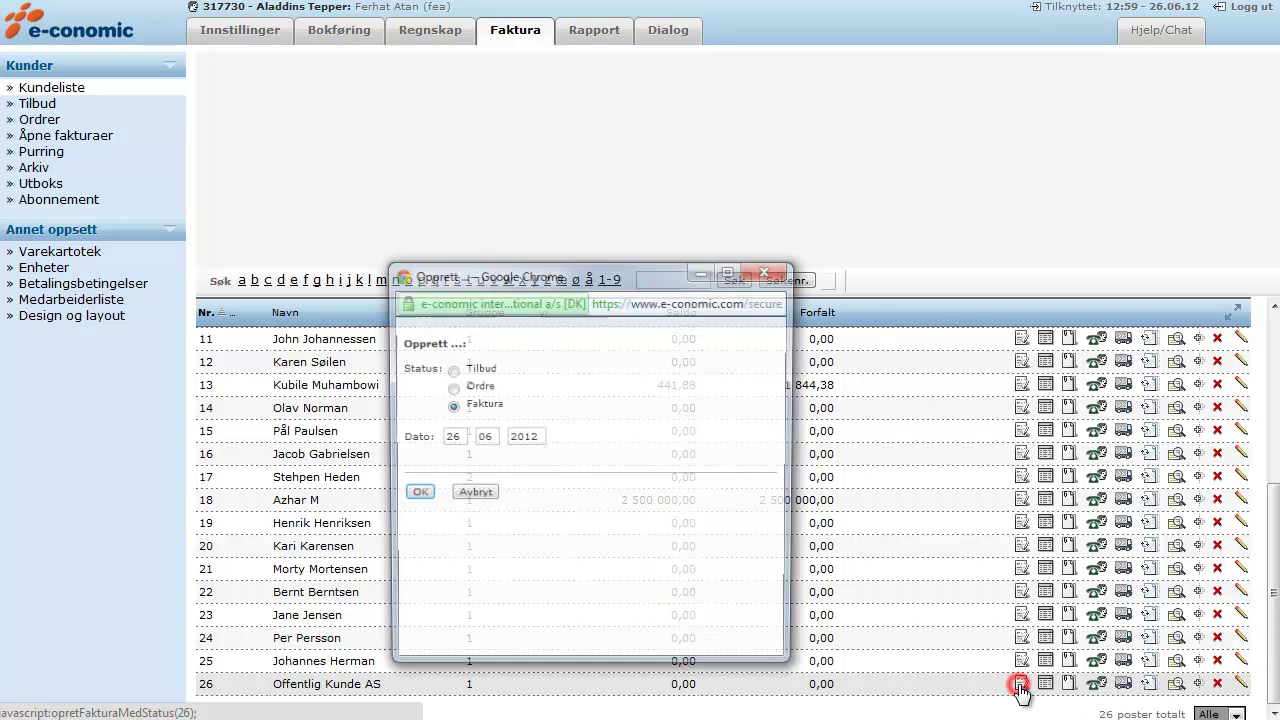
pyautogui.click(423, 495)
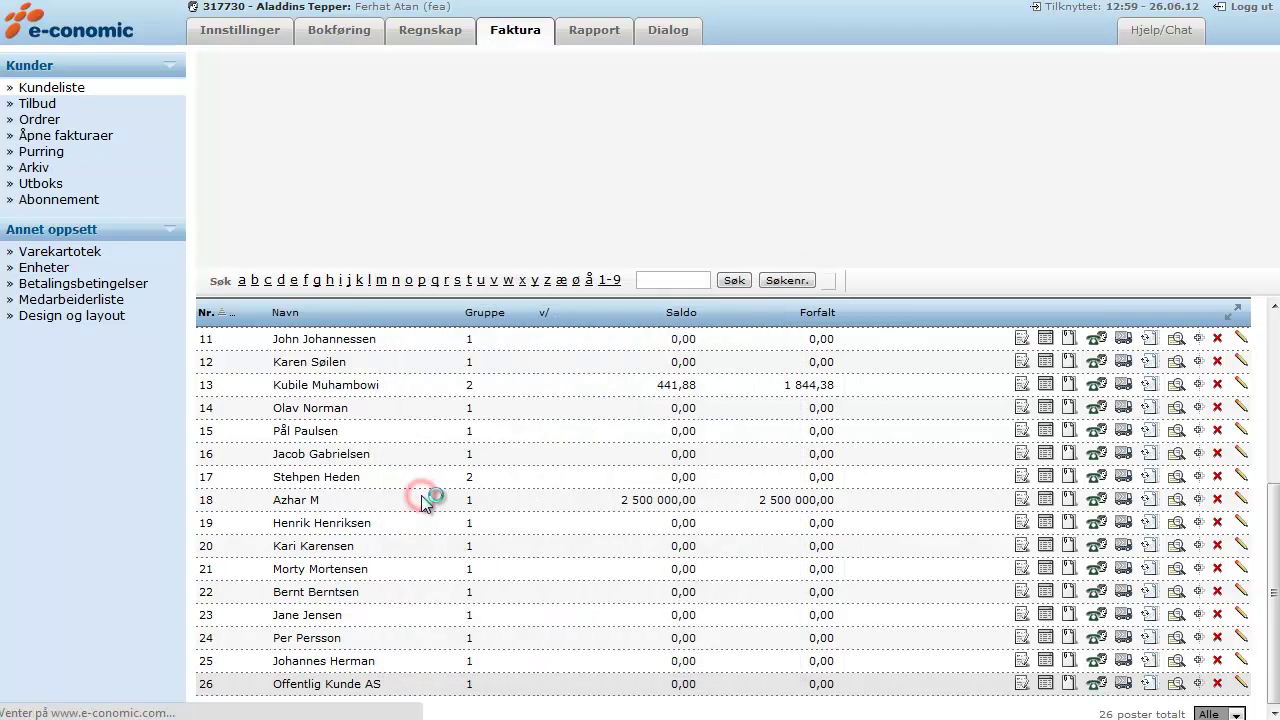
pyautogui.click(328, 540)
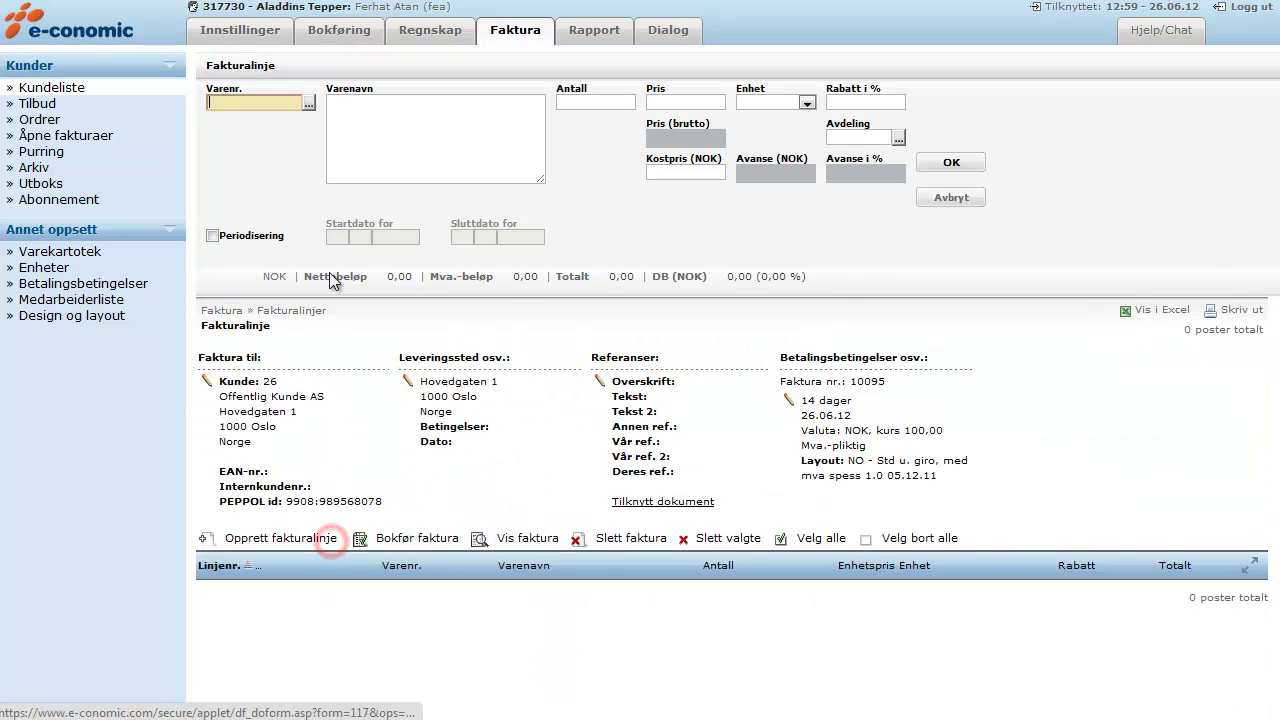
# - Look up the item register for the invoice line and choose item 11, Diverse tjenester
pyautogui.click(308, 104)
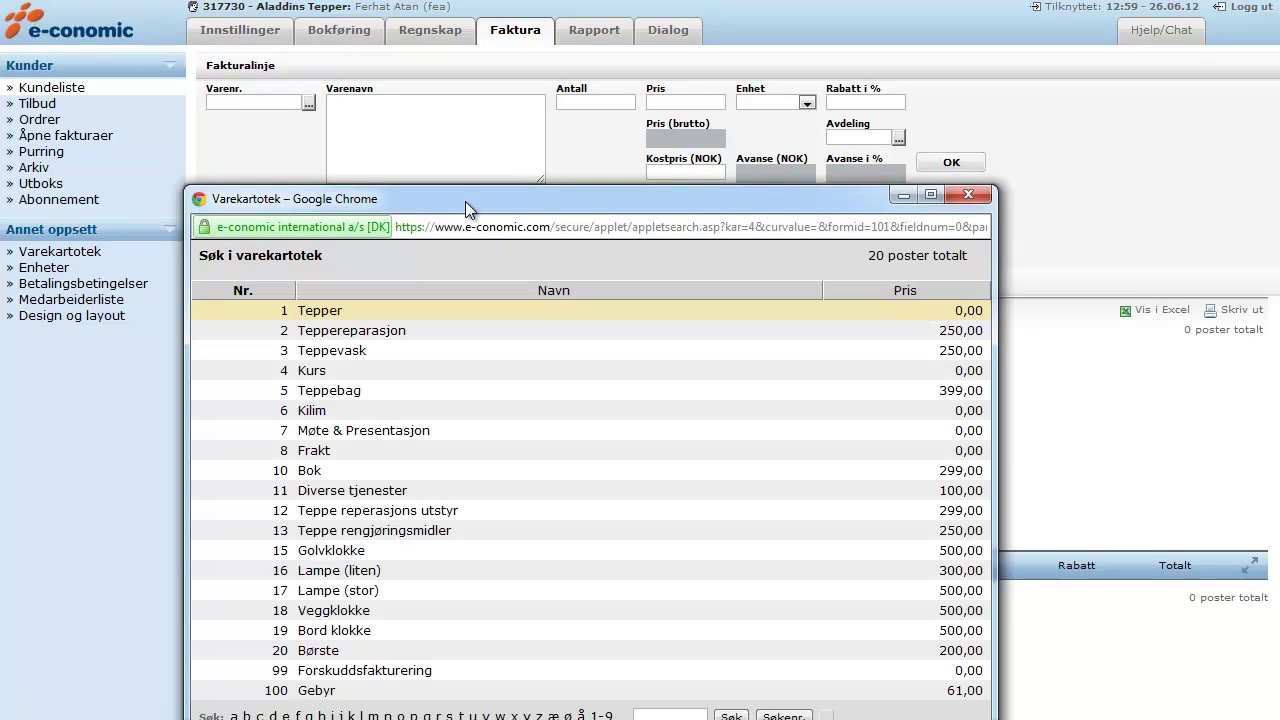
pyautogui.click(465, 201)
pyautogui.moveTo(508, 118); pyautogui.dragTo(512, 102)
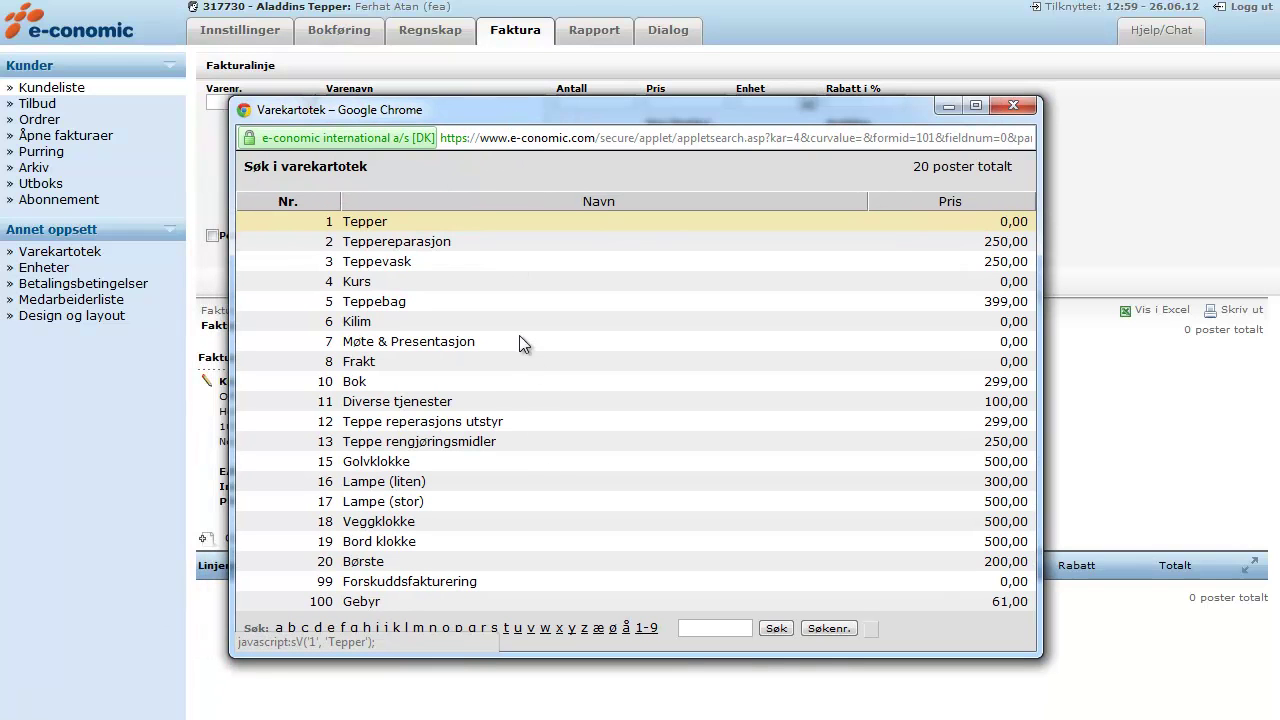
pyautogui.click(415, 401)
# - Set the line's price to 1000,00 and the quantity to 5, and add the line to the invoice
pyautogui.click(687, 100)
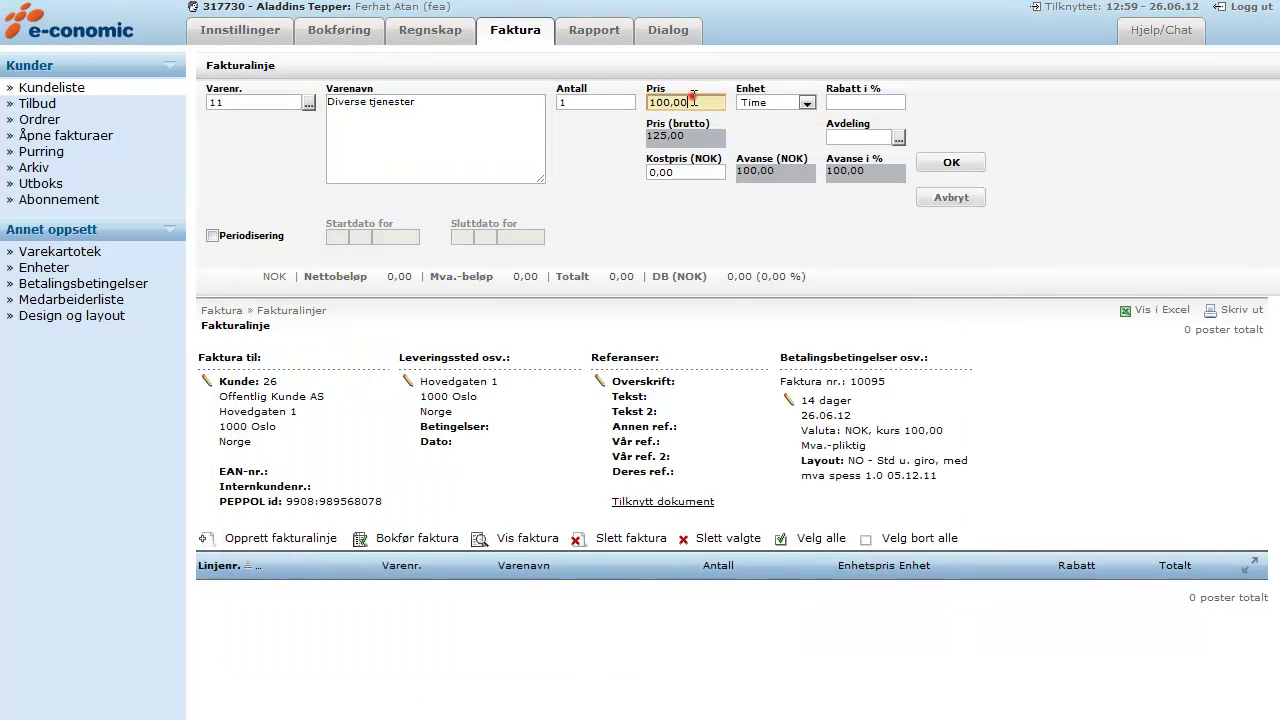
pyautogui.write('0')
pyautogui.click(601, 103)
pyautogui.write('5')
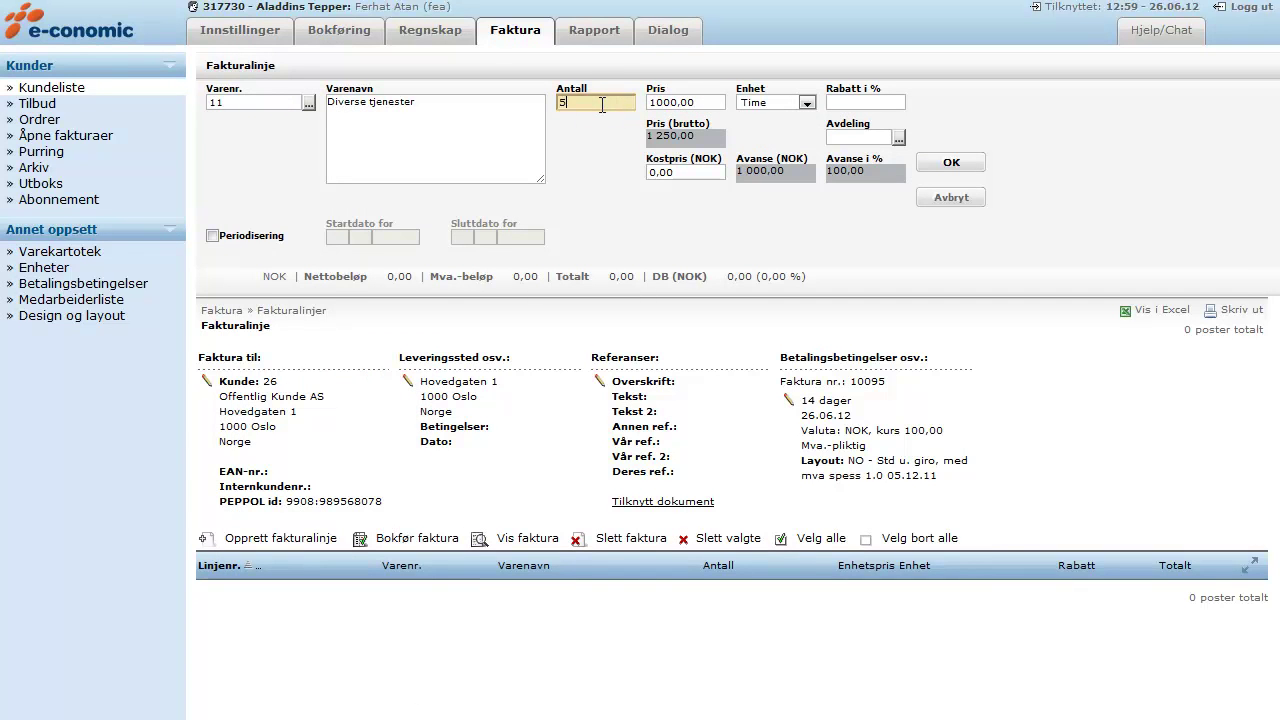
pyautogui.click(959, 97)
pyautogui.click(953, 162)
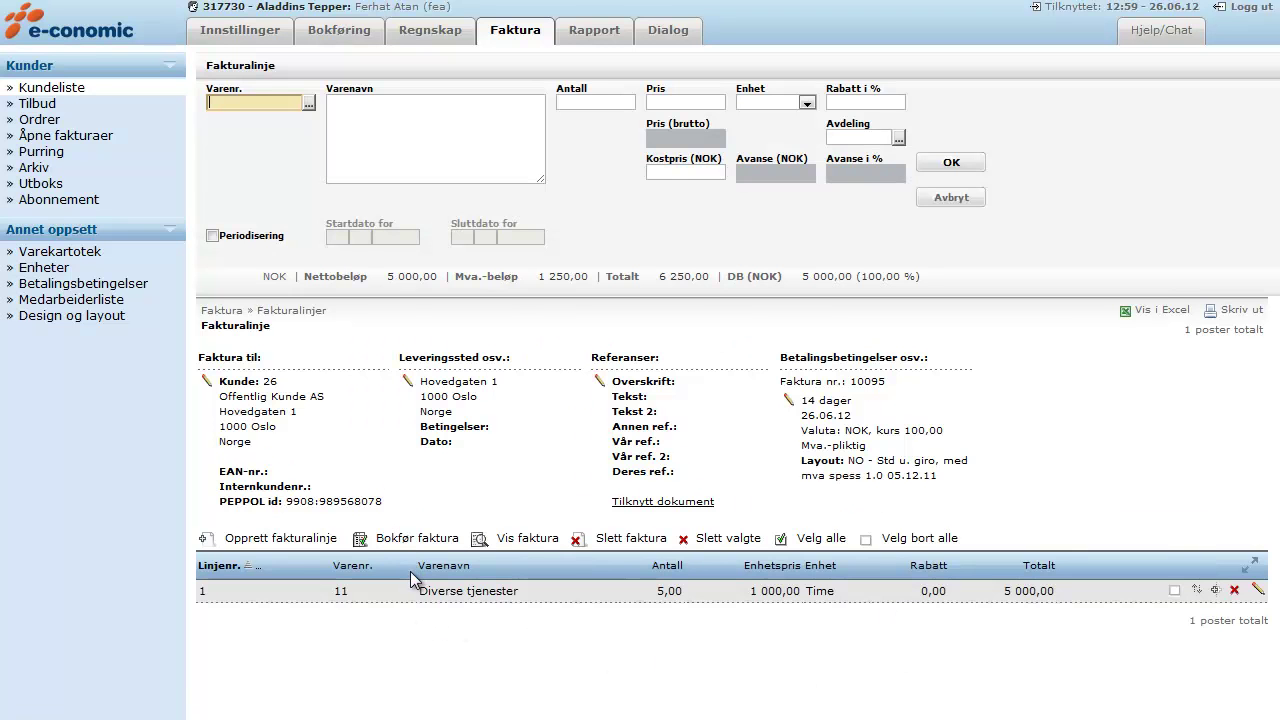
# - Start booking the invoice and choose the option Bokfør og send e-faktura via PEPPOL
pyautogui.click(404, 545)
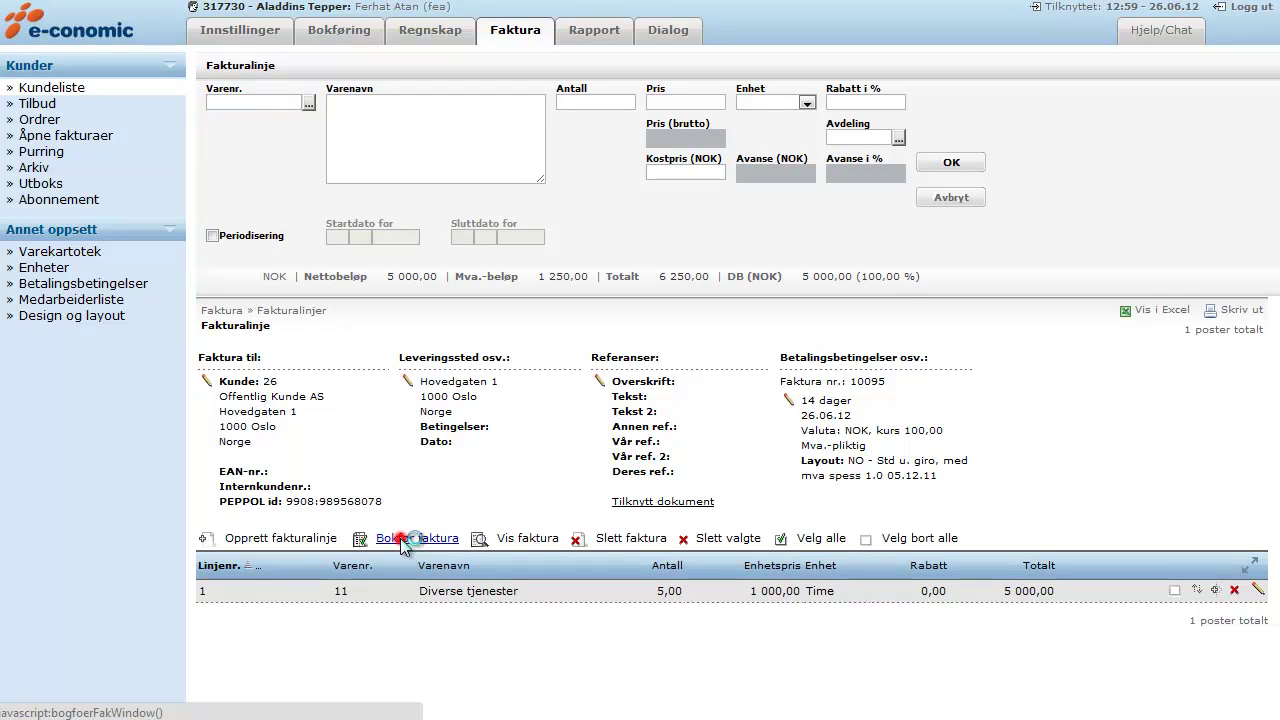
pyautogui.moveTo(575, 172); pyautogui.dragTo(588, 72)
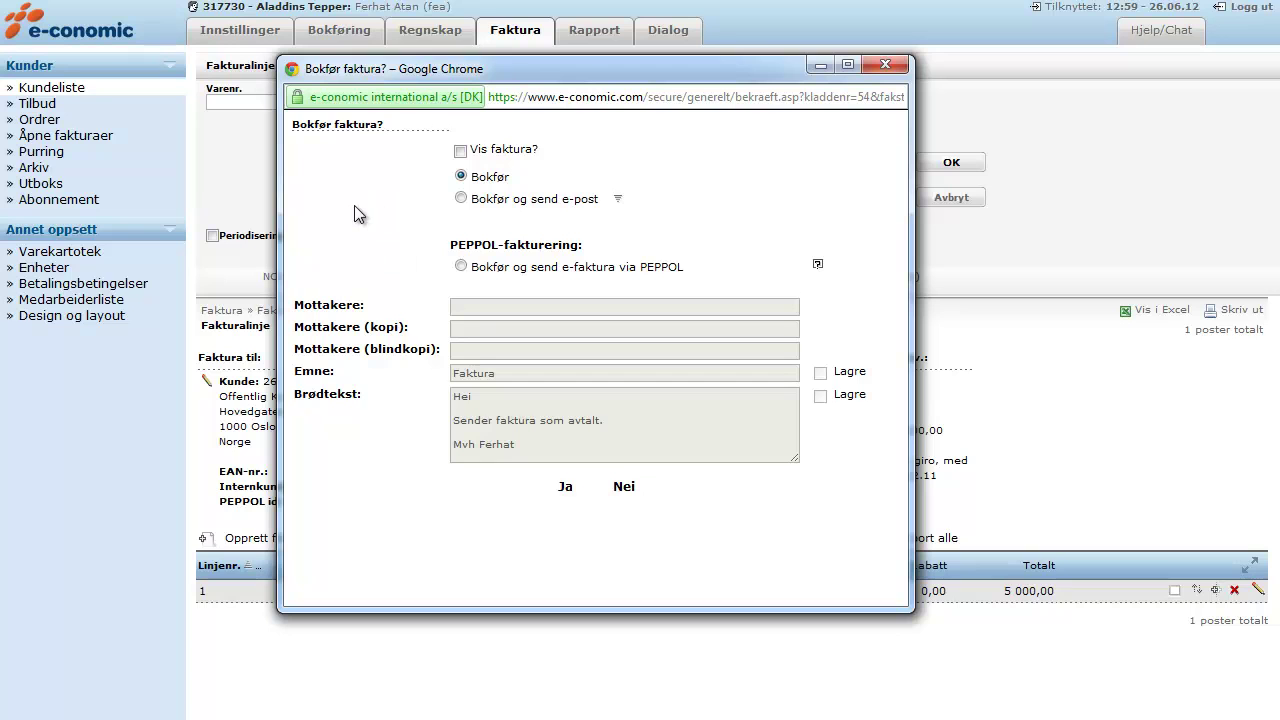
pyautogui.click(461, 268)
pyautogui.moveTo(589, 63); pyautogui.dragTo(508, 65)
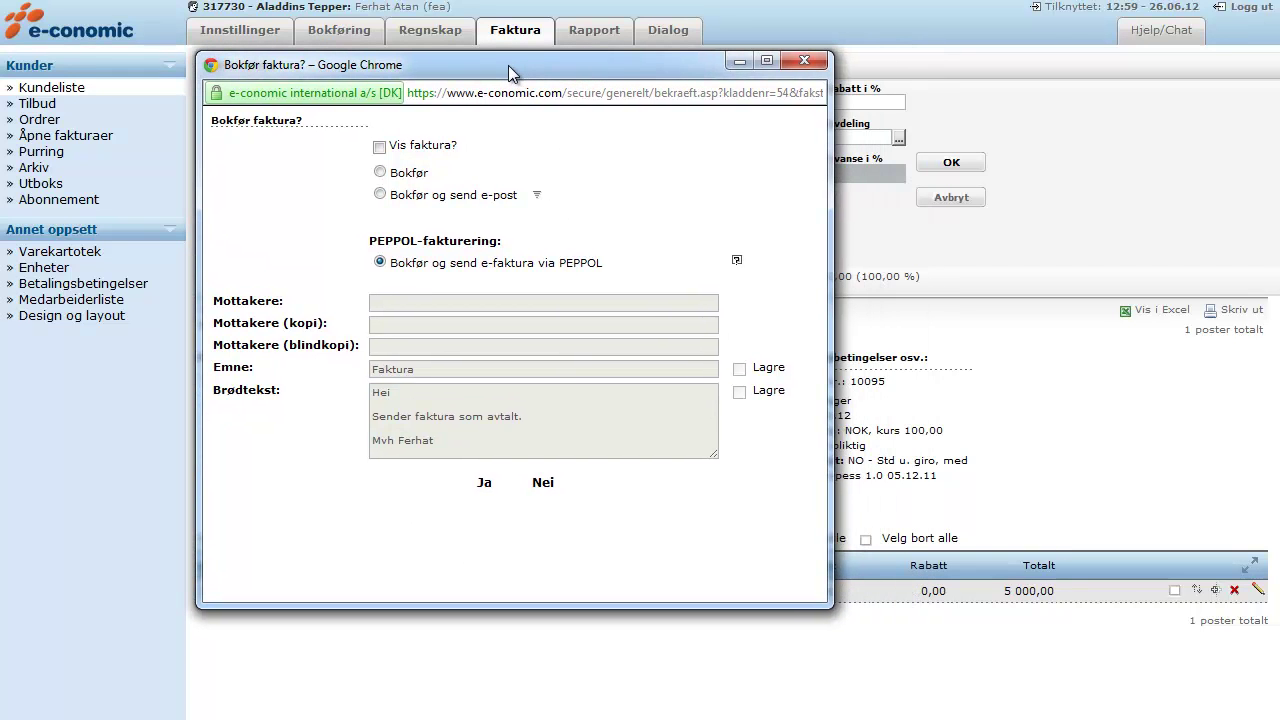